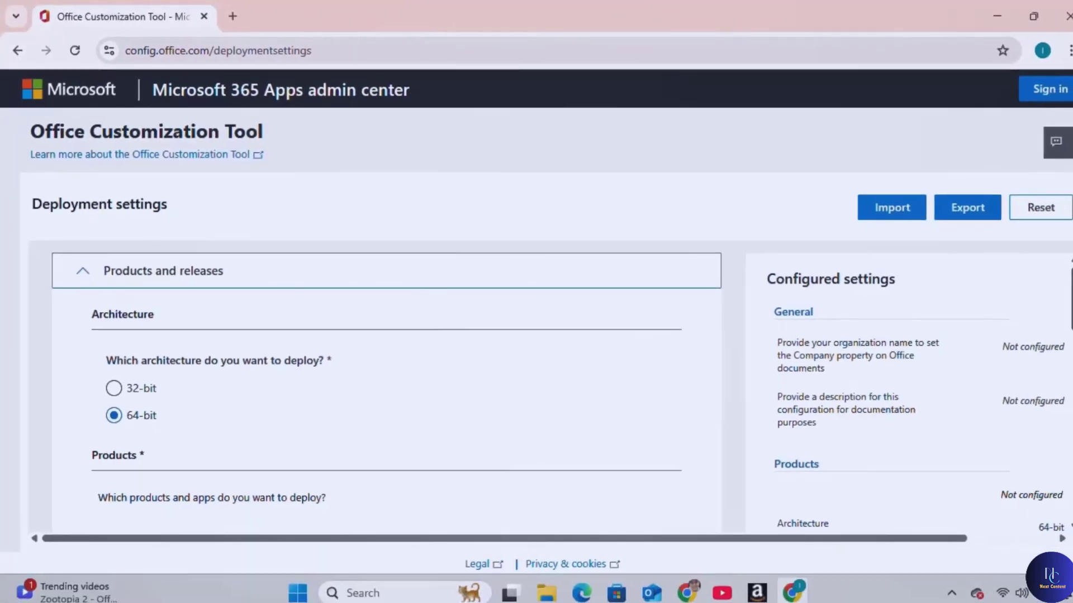
- Choose Office LTSC Professional Plus 2024 - Volume License as the Office suite to deploy
scroll(385, 391, "down", 3)
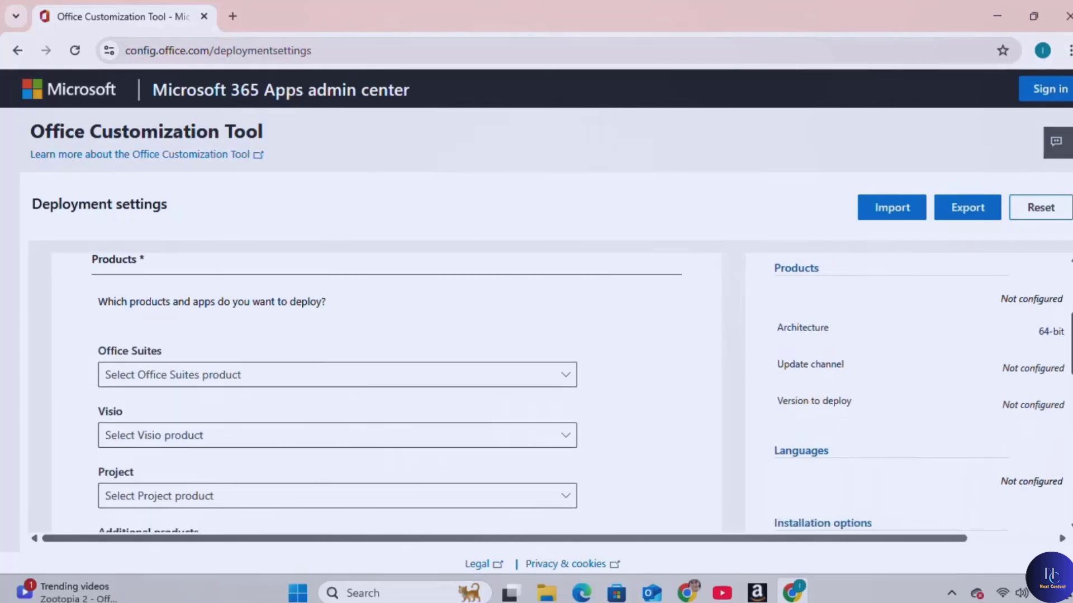
scroll(316, 400, "down", 1)
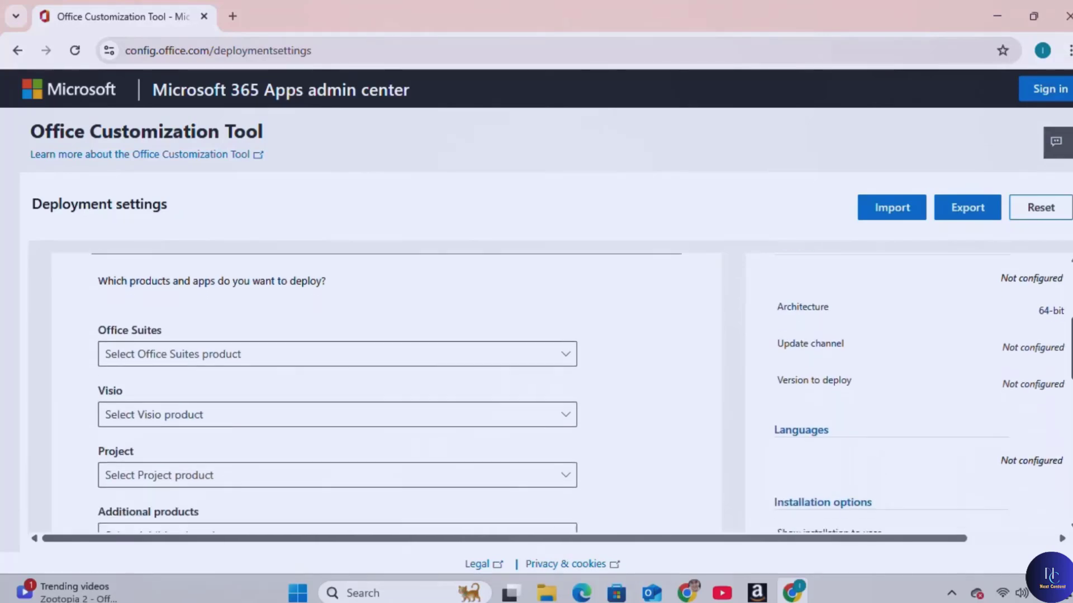
left_click(129, 362)
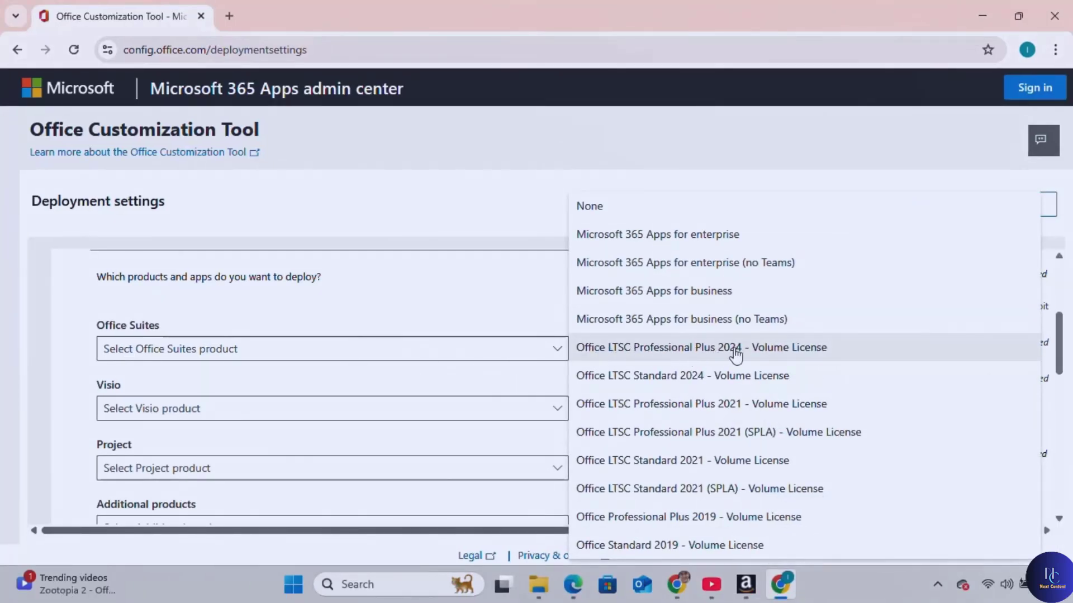
left_click(735, 350)
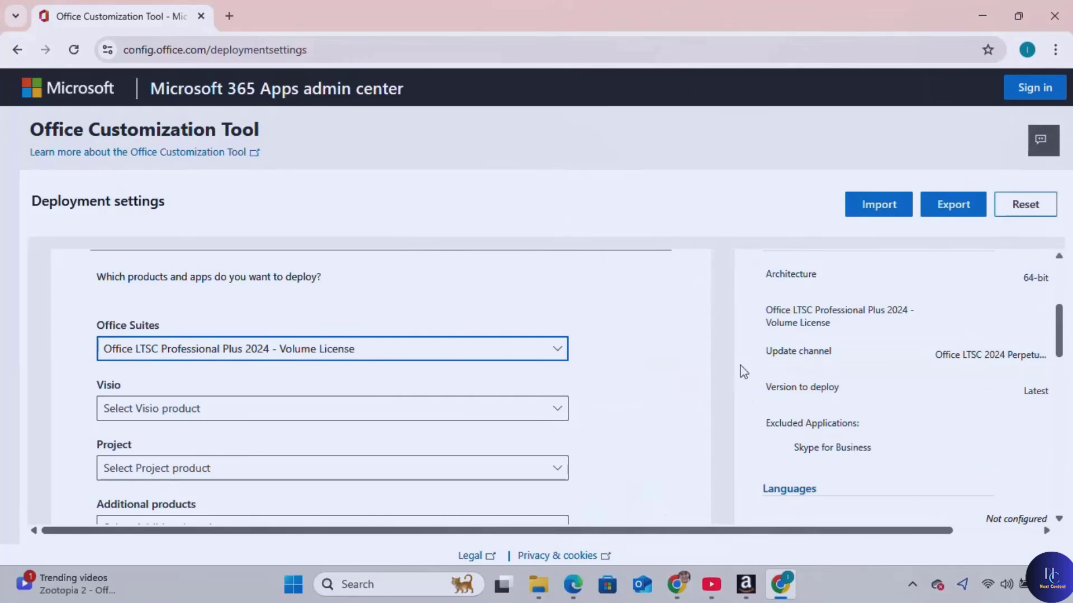
- Exclude Publisher, Outlook (classic), OneDrive Desktop, Access and OneNote from the deployed apps and proceed to the language settings
left_click_drag(1070, 327, 1069, 419)
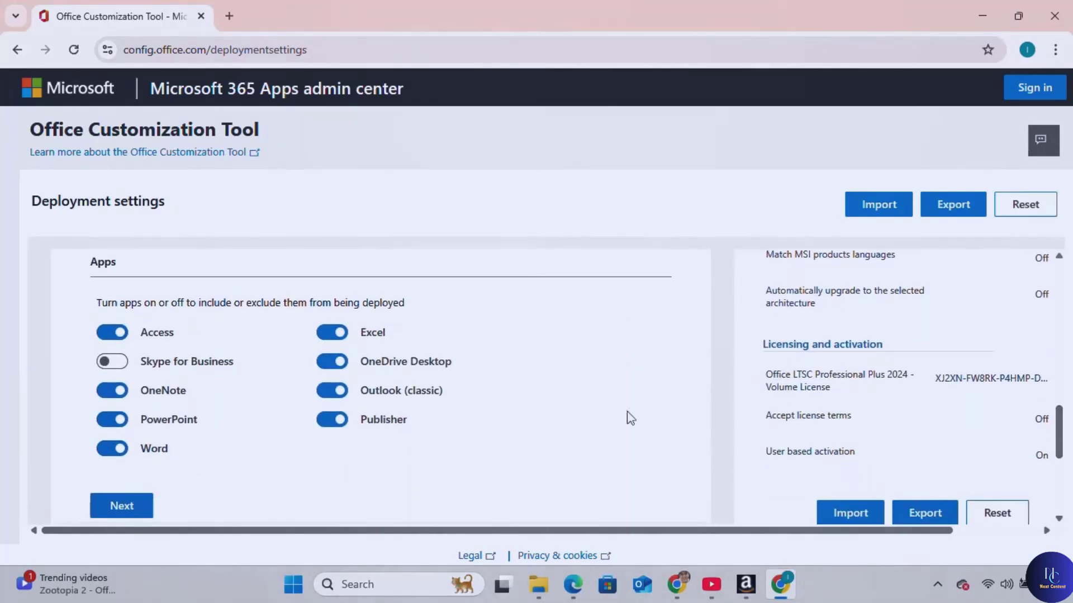
left_click(333, 420)
left_click(332, 391)
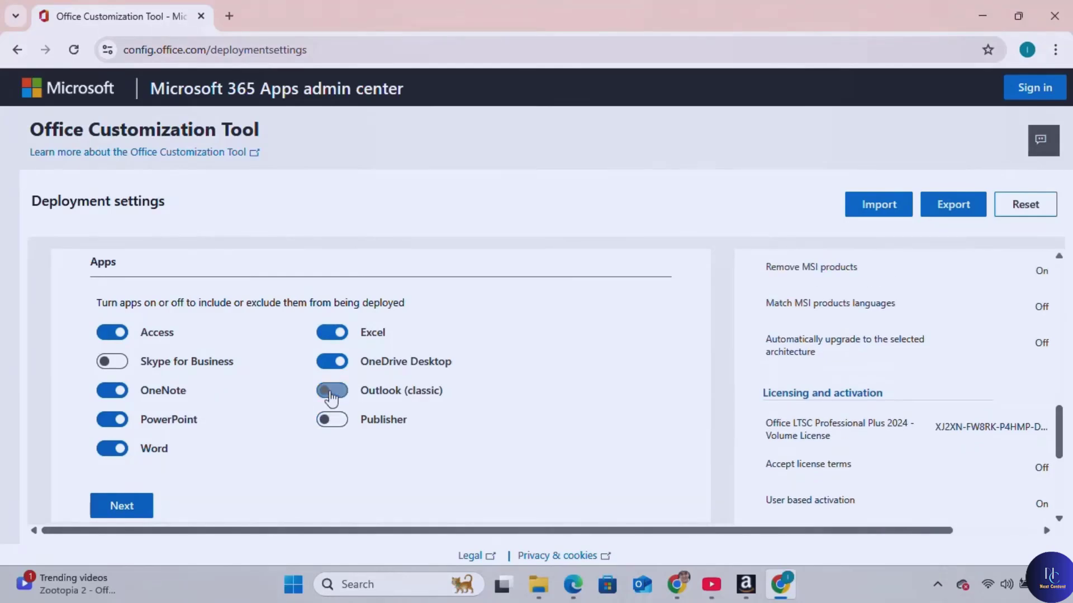
left_click(329, 363)
left_click(109, 333)
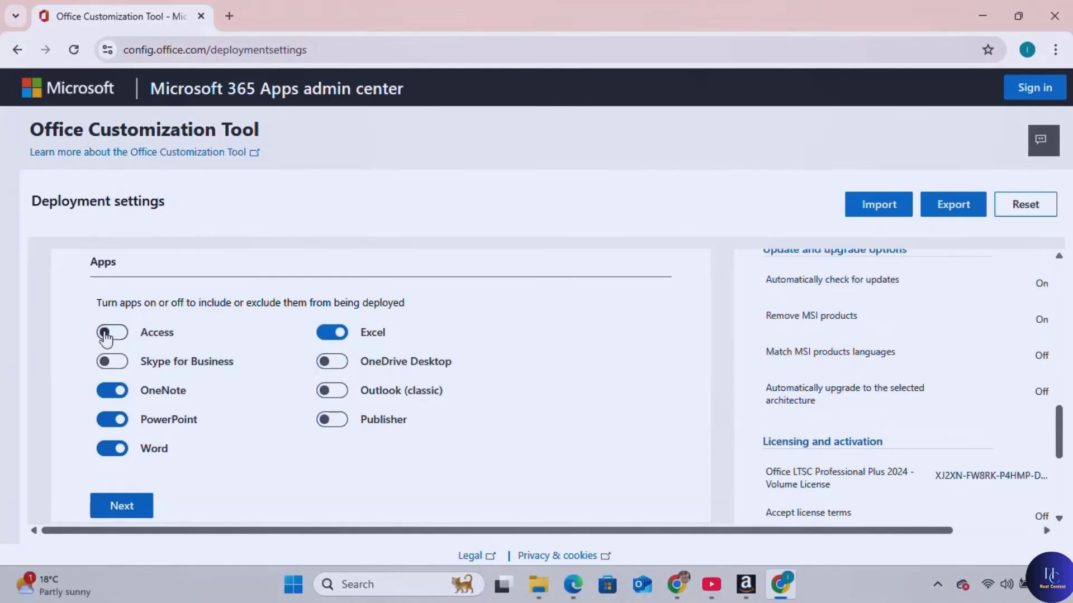
left_click(112, 390)
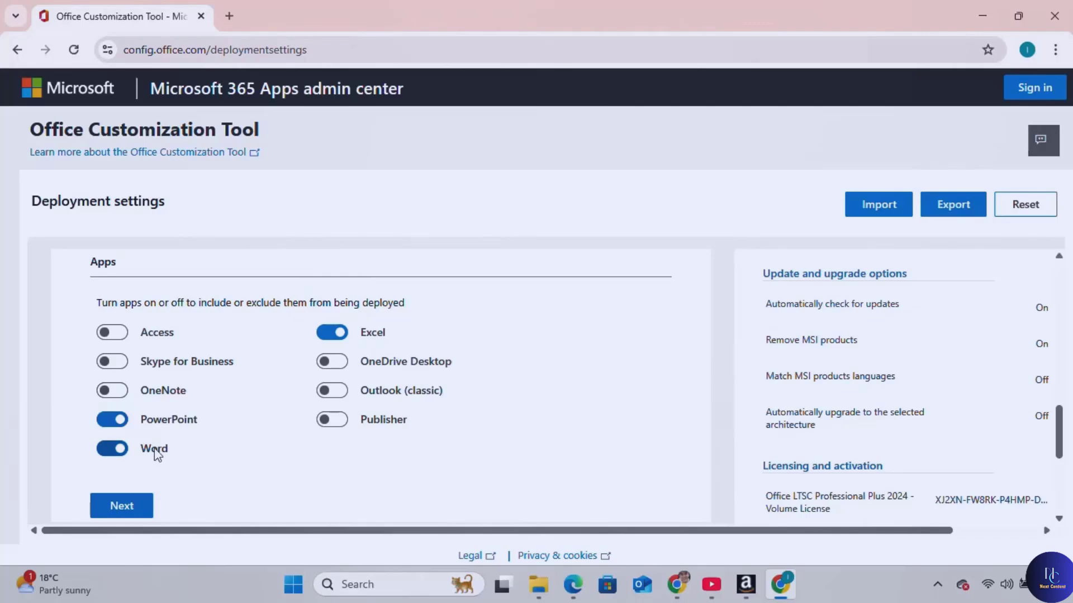
scroll(223, 441, "down", 1)
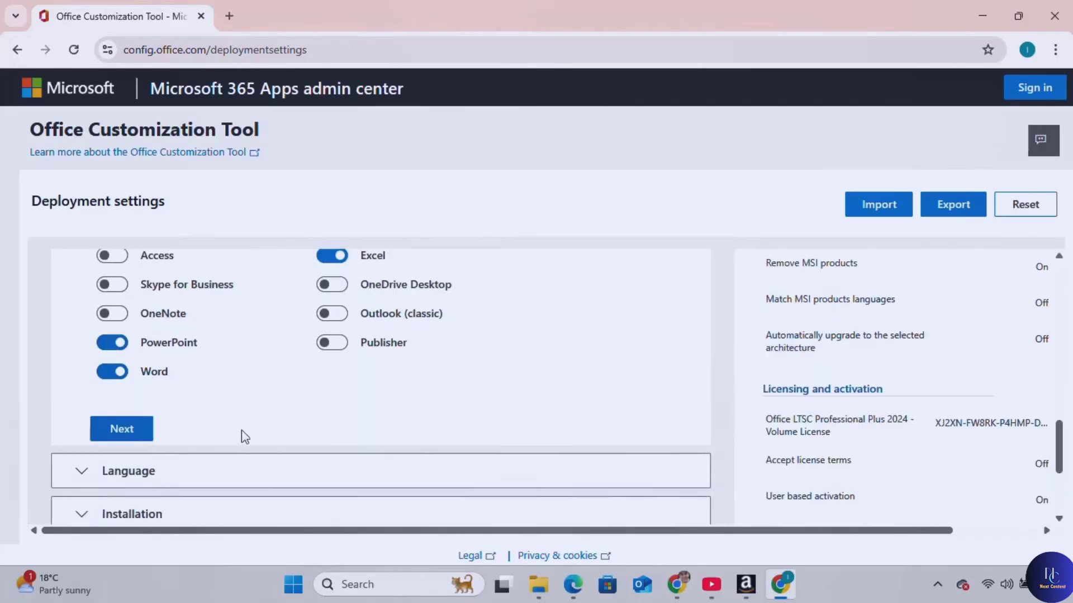
left_click(122, 428)
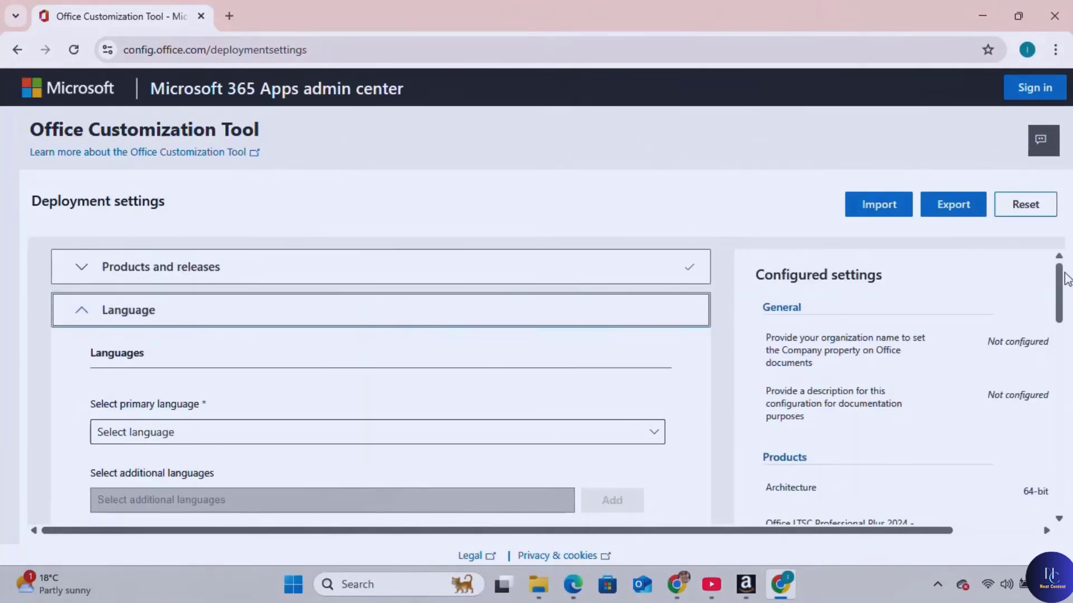
- Set the primary language to English (United States) and proceed to the installation settings
scroll(733, 350, "down", 1)
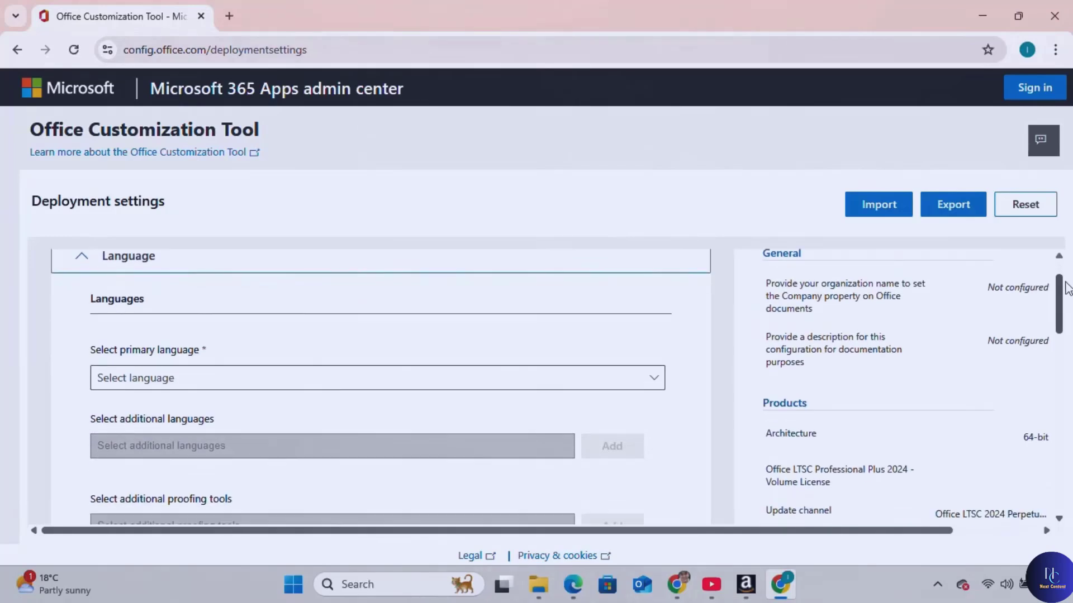
left_click(244, 391)
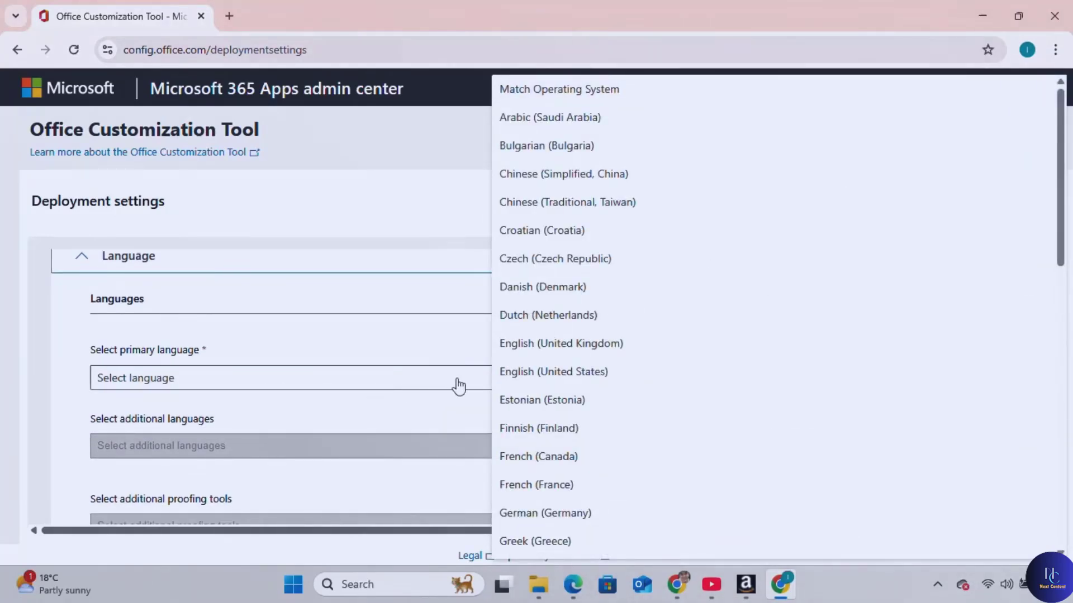
left_click(583, 377)
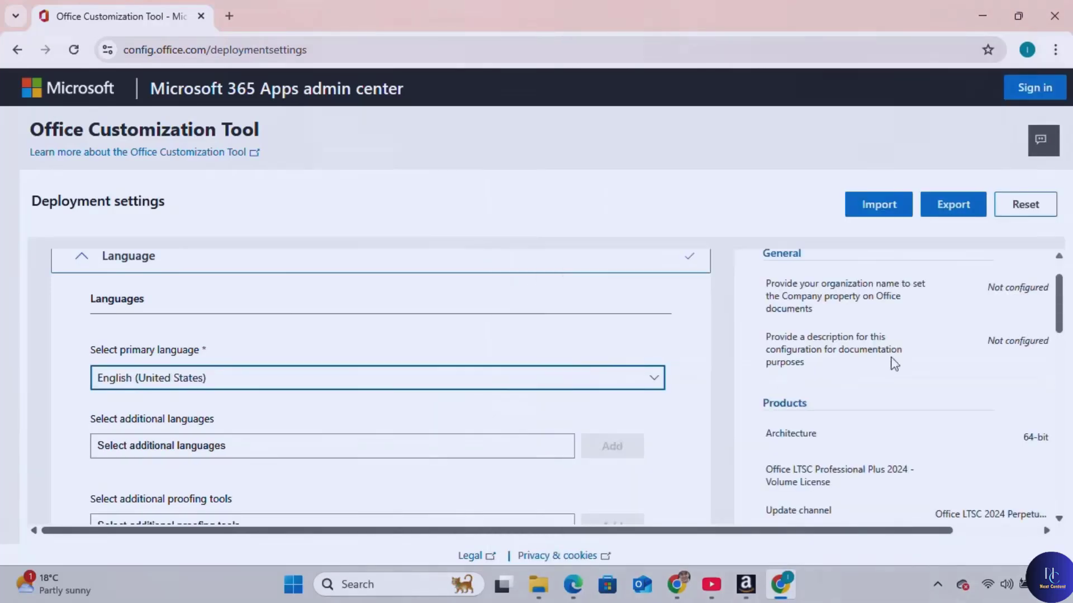
scroll(890, 359, "down", 3)
left_click(122, 448)
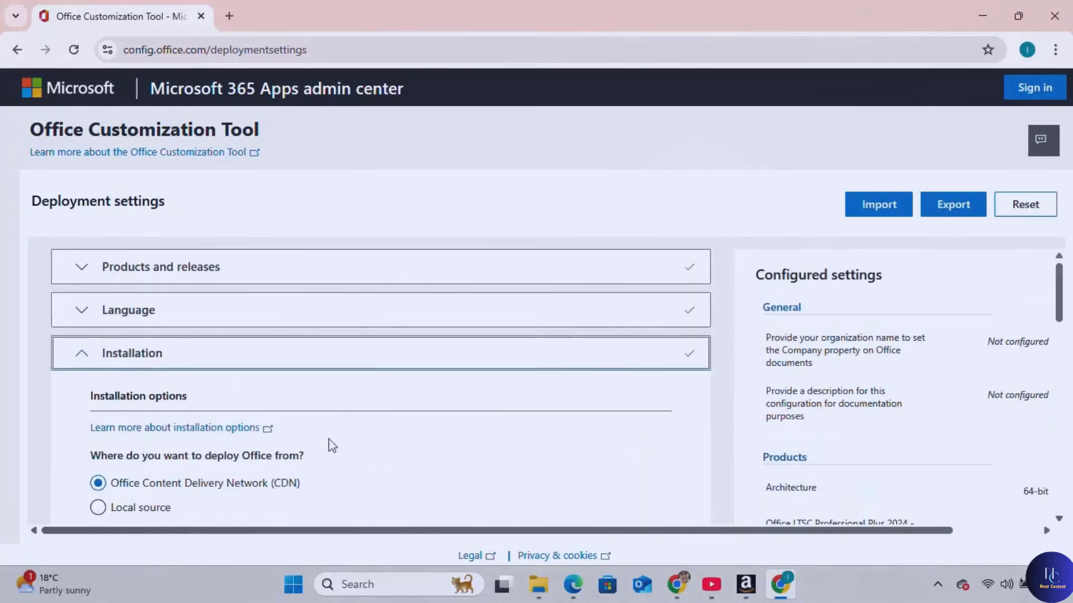
- Accept the default installation and update and upgrade options, proceeding to the licensing and activation settings
scroll(328, 443, "down", 5)
left_click(132, 432)
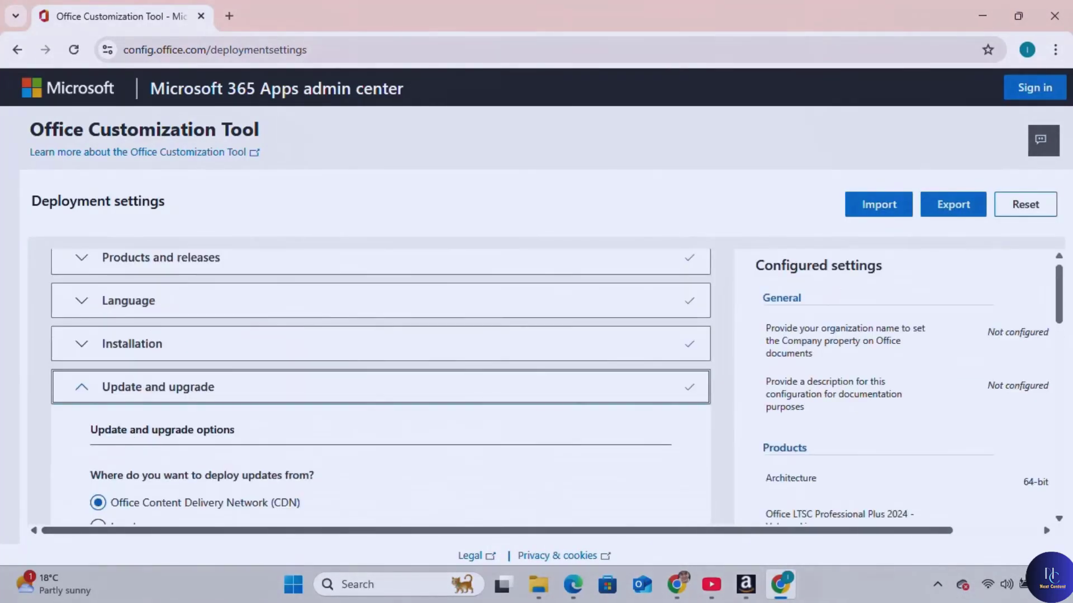
scroll(912, 317, "down", 10)
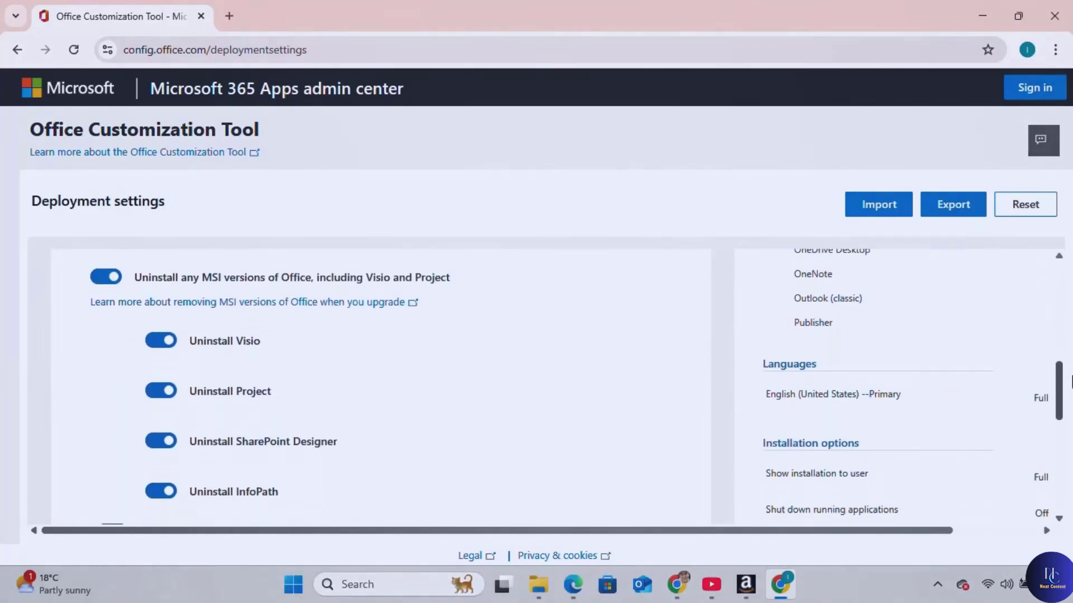
left_click_drag(1071, 408, 1061, 441)
scroll(1061, 441, "down", 3)
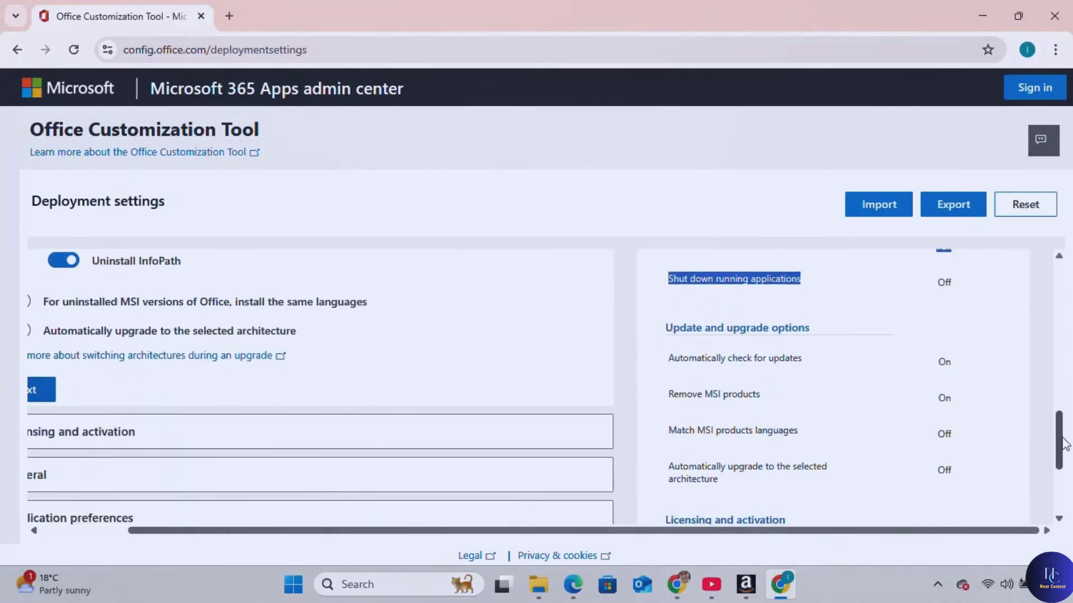
left_click(137, 381)
- Accept the default licensing, general and application preference settings and finish the deployment configuration
scroll(118, 374, "down", 5)
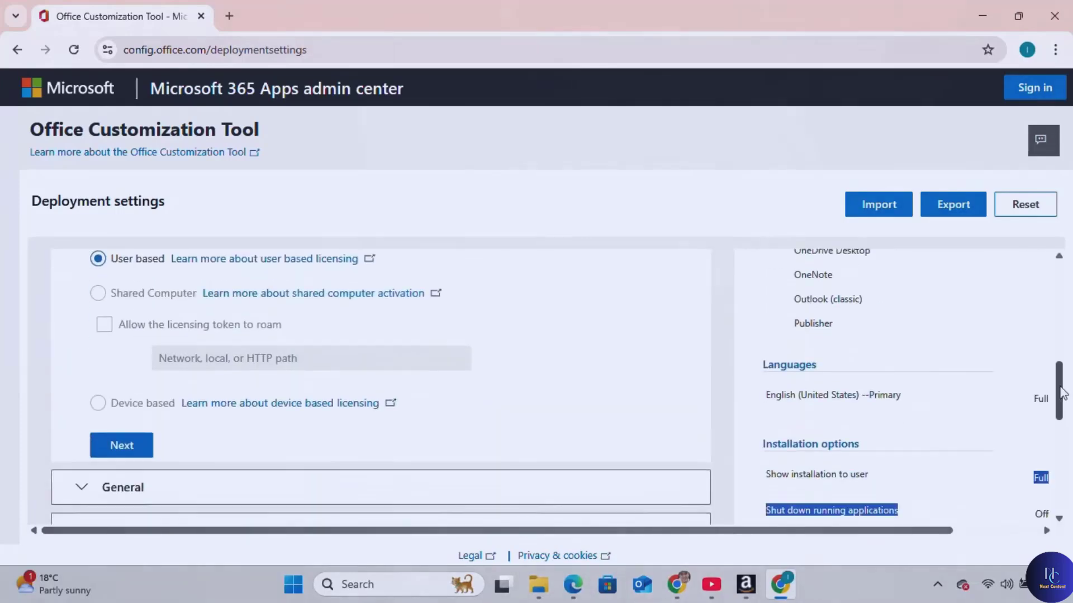
left_click(131, 352)
scroll(143, 335, "down", 5)
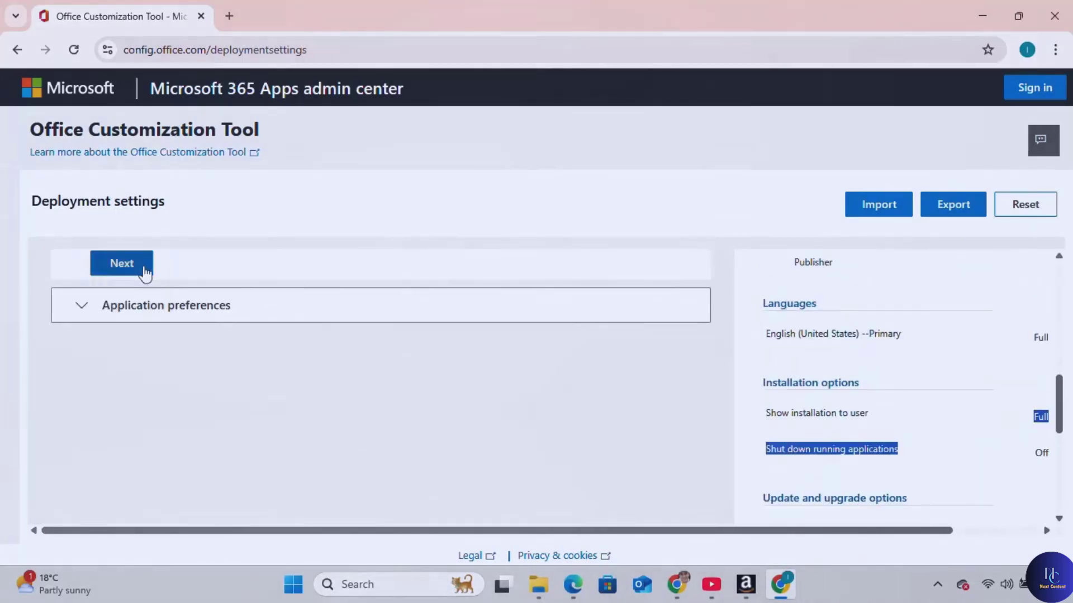
left_click(144, 269)
scroll(982, 364, "down", 2)
scroll(1064, 345, "down", 4)
scroll(117, 450, "down", 10)
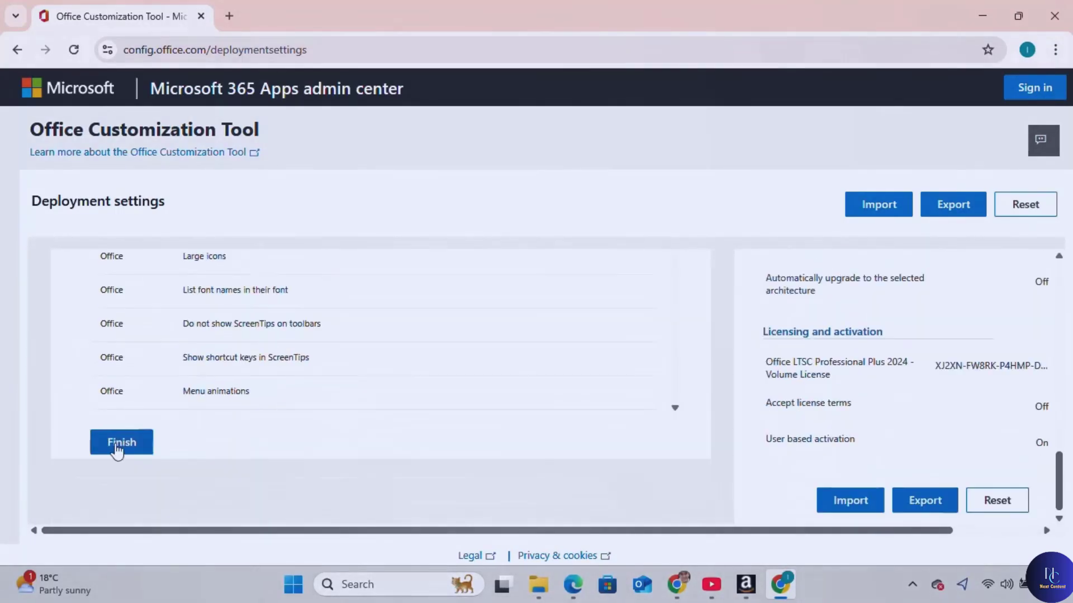
left_click(118, 446)
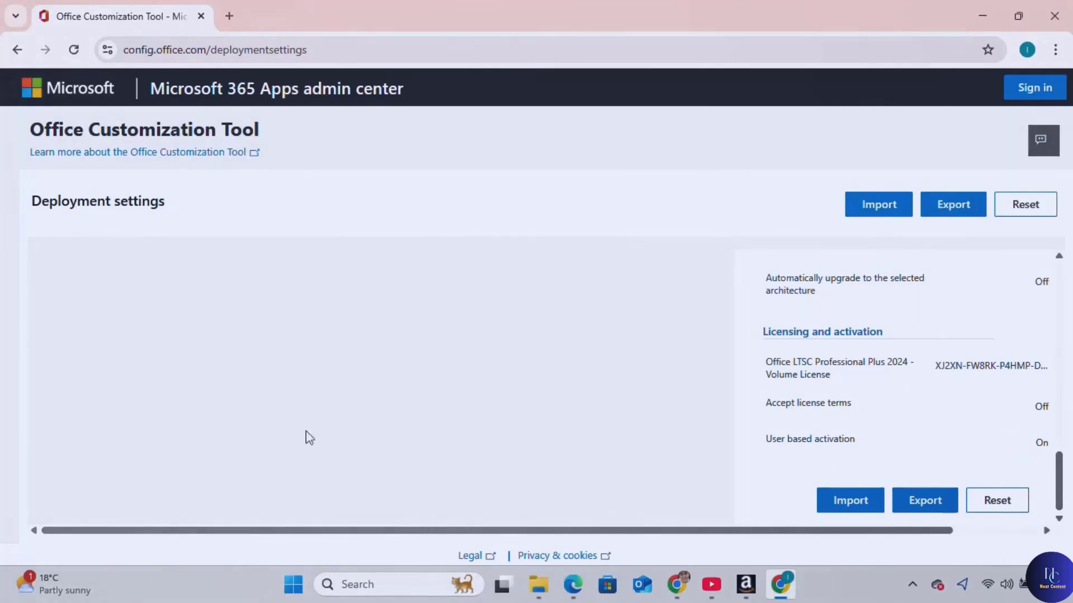
- Export the configuration with Office Open XML formats as default, accepting the license agreement and keeping the file name Configuration
left_click(953, 206)
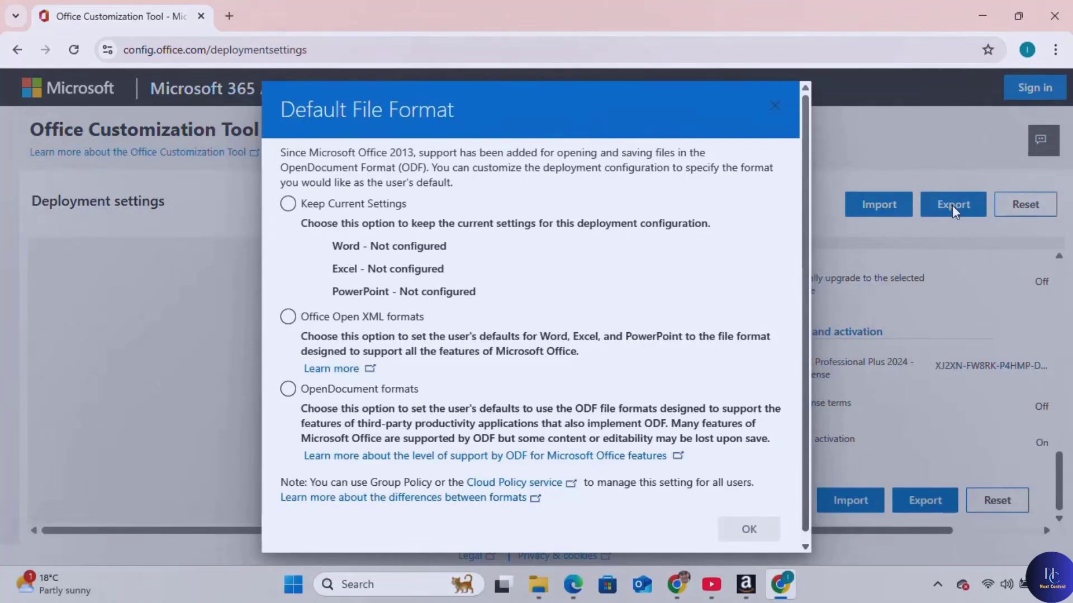
left_click(312, 322)
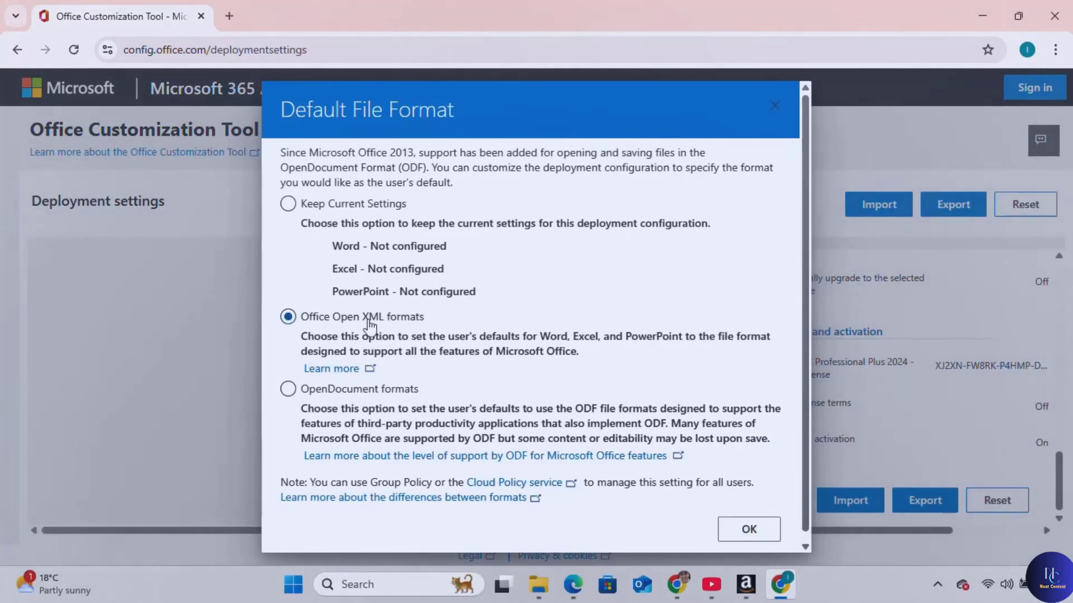
left_click(727, 534)
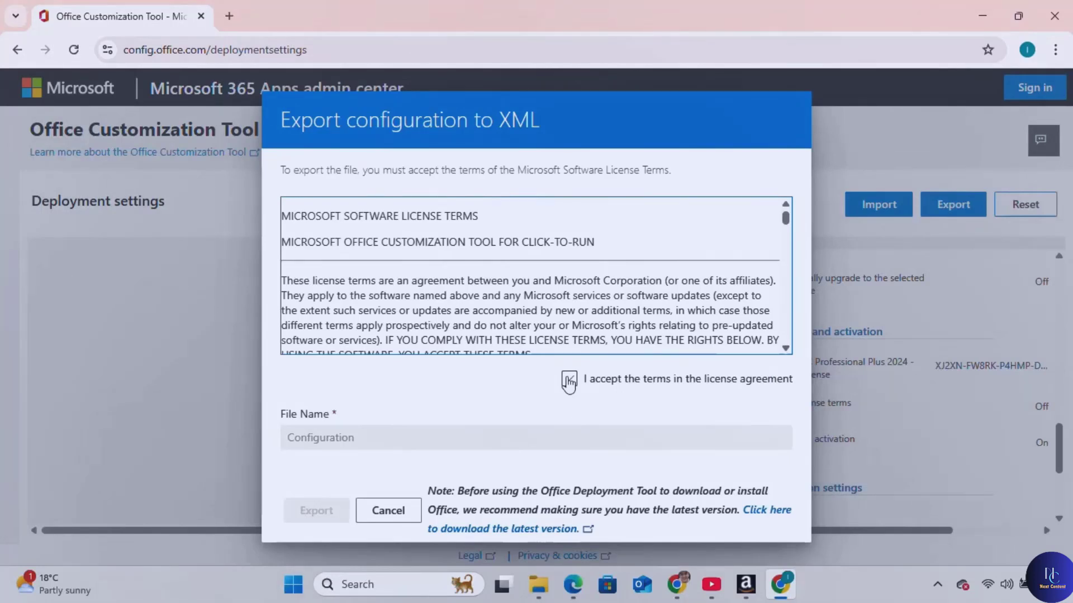
left_click(569, 380)
left_click(448, 435)
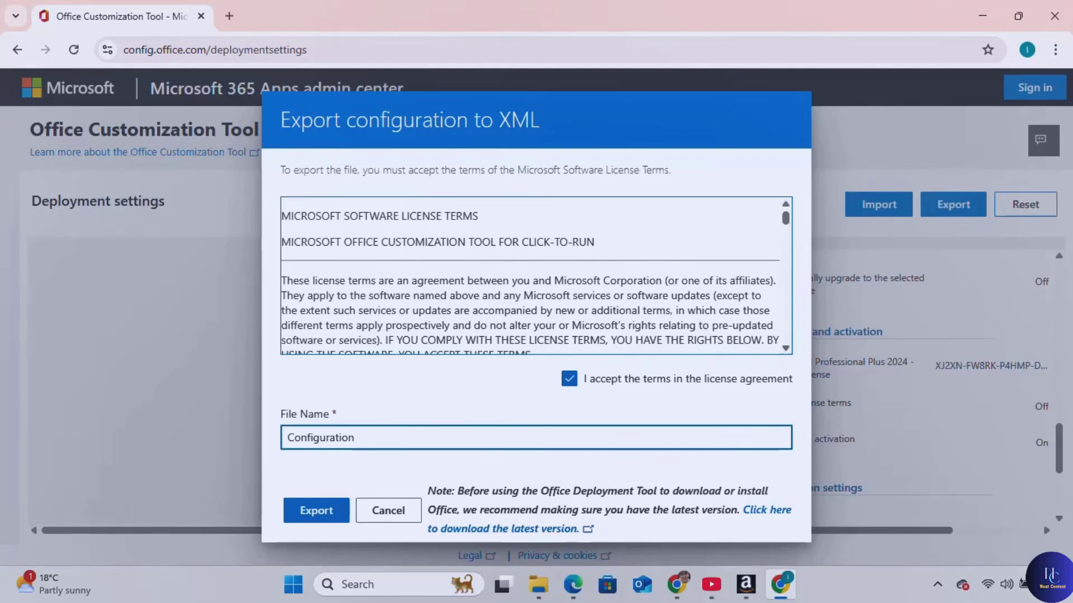
left_click(318, 510)
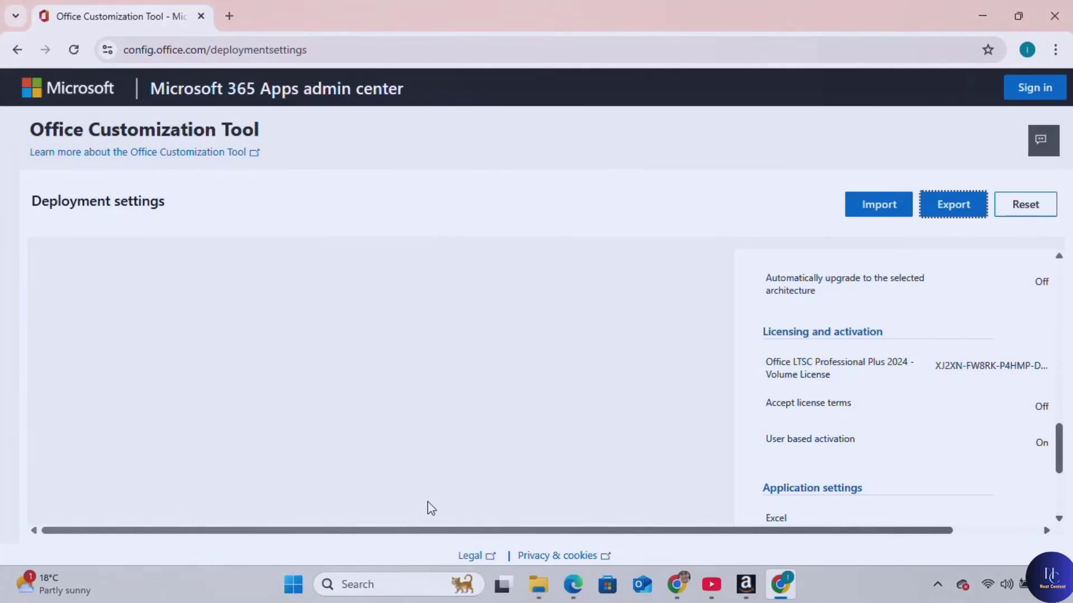
- Create a folder named office in Downloads in File Explorer and move Configuration.xml into it
left_click(539, 588)
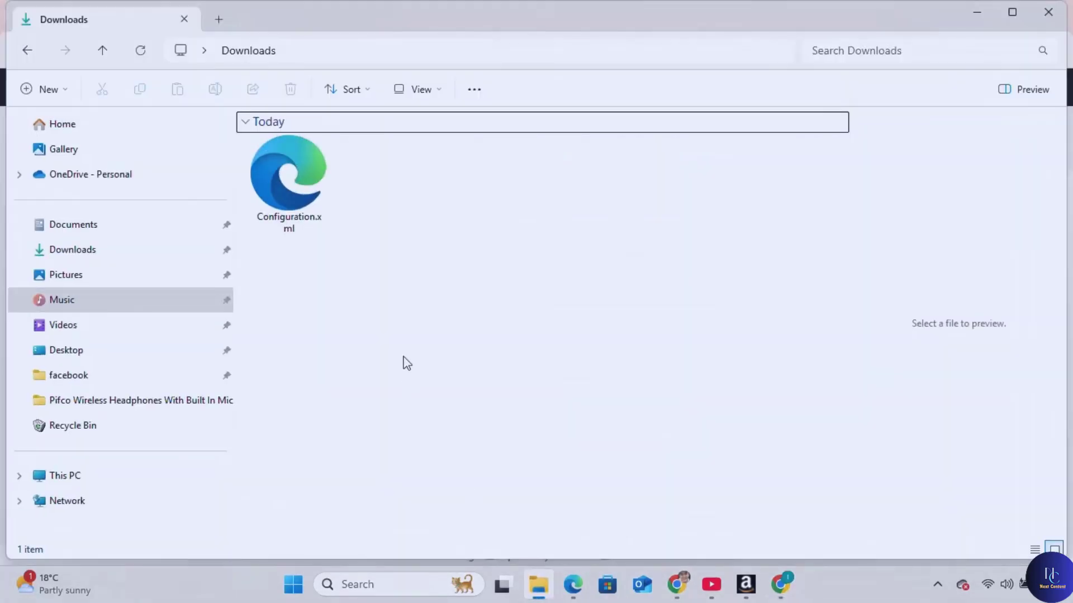
right_click(537, 211)
mouse_move(584, 332)
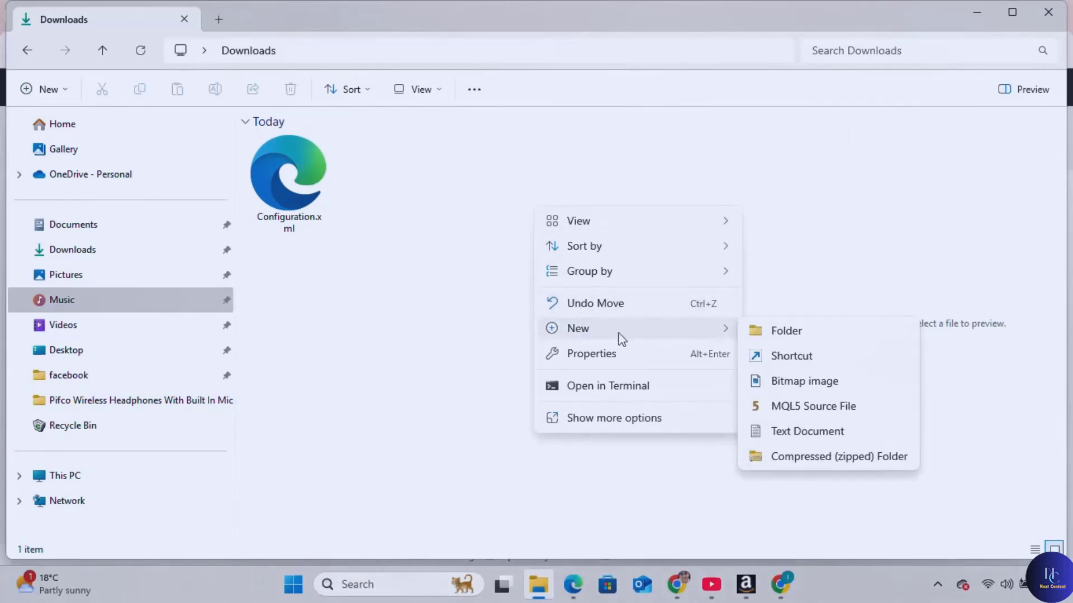
left_click(774, 333)
type("office")
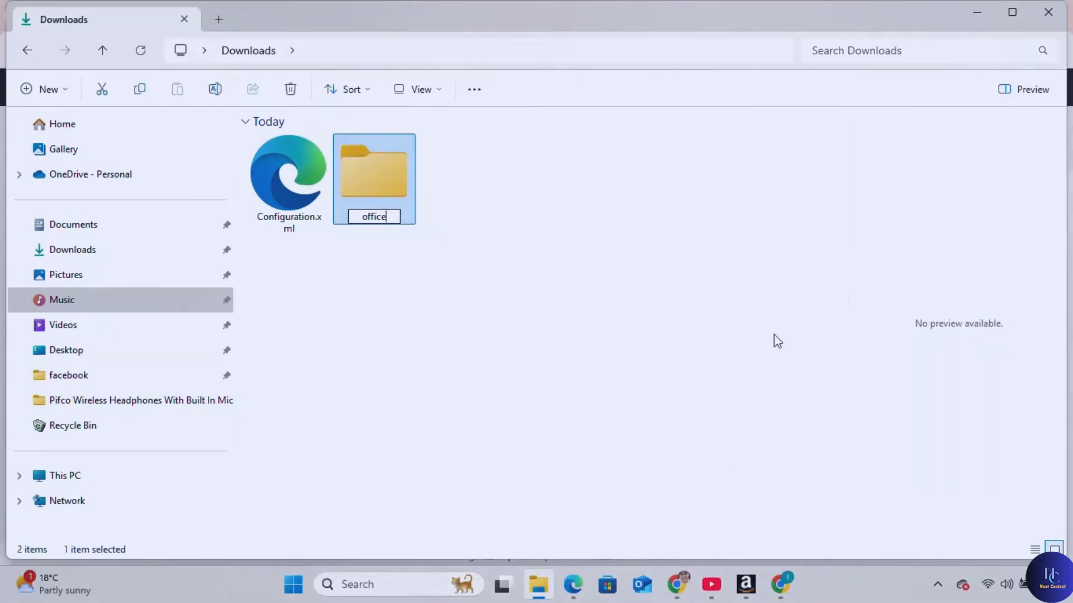
key("Return")
left_click_drag(329, 186, 375, 187)
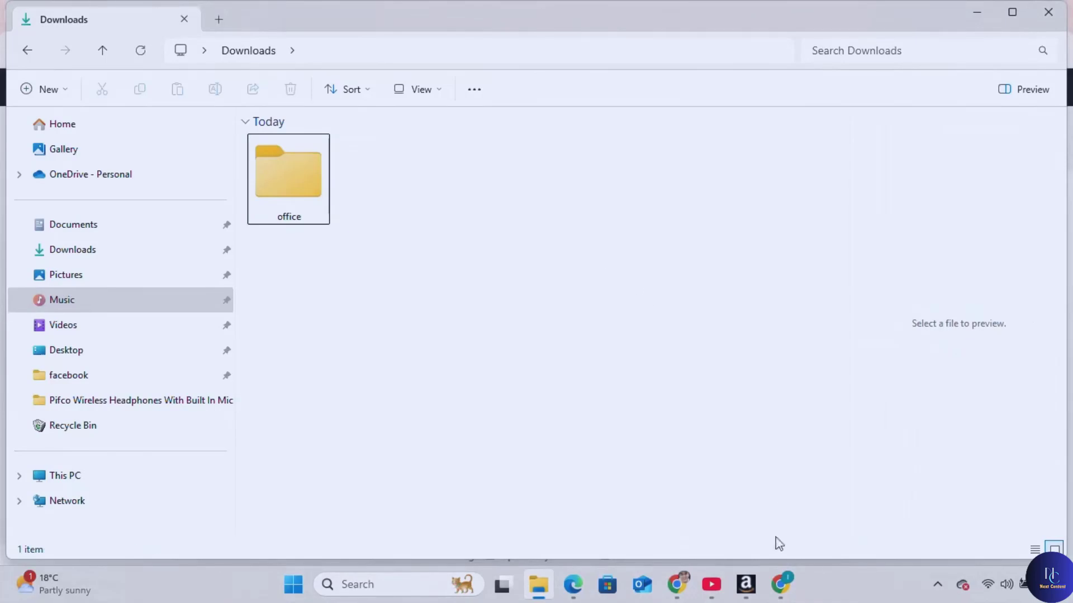
- Switch back to Chrome and search Google for "office deployment tool" in a new tab
left_click(782, 584)
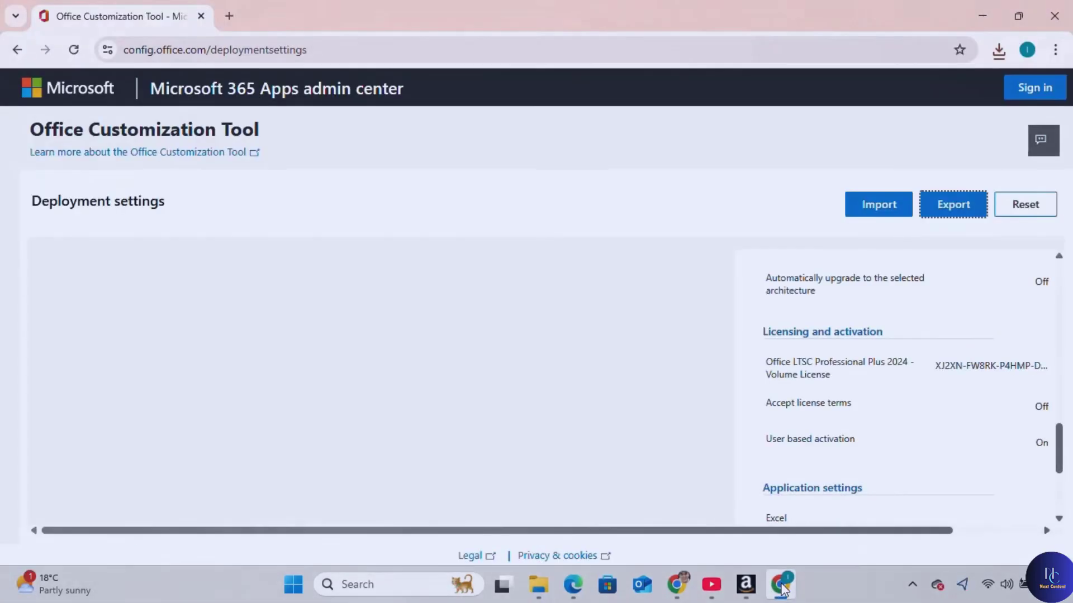
left_click(229, 16)
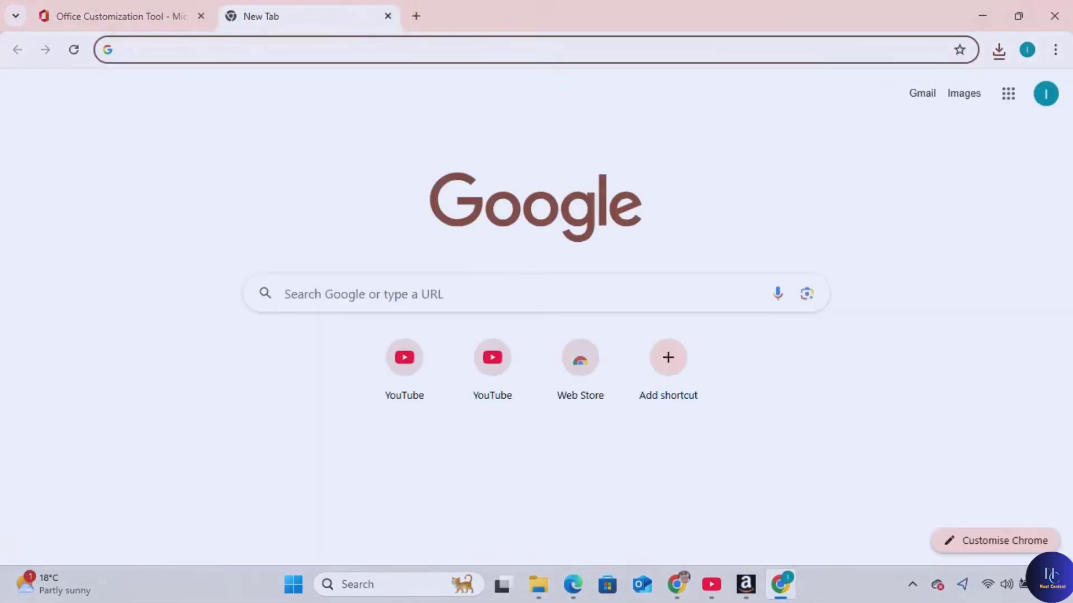
left_click(262, 45)
type("office d")
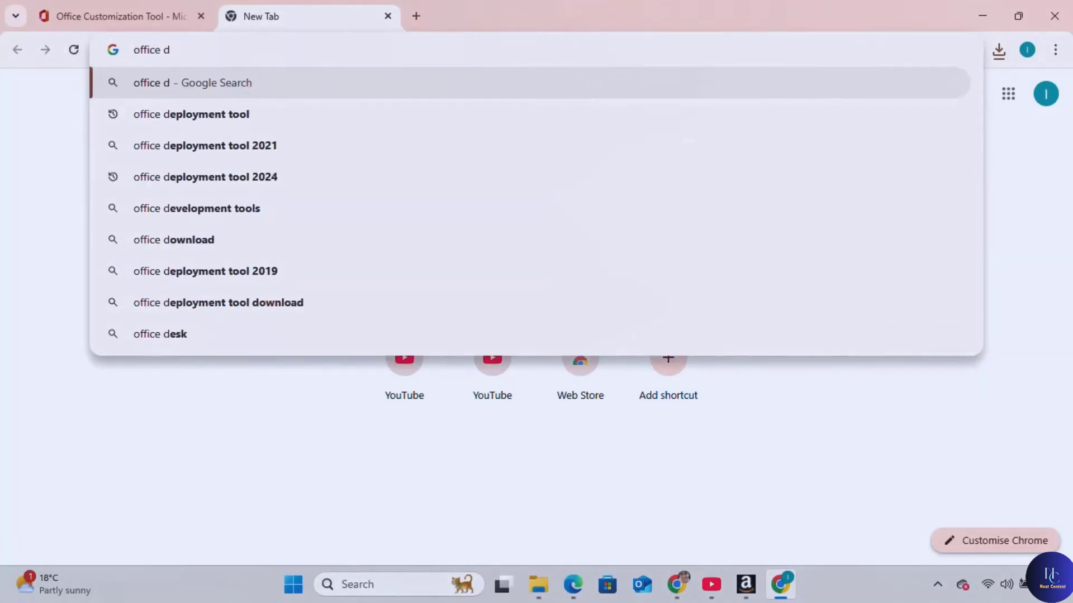
key("Down")
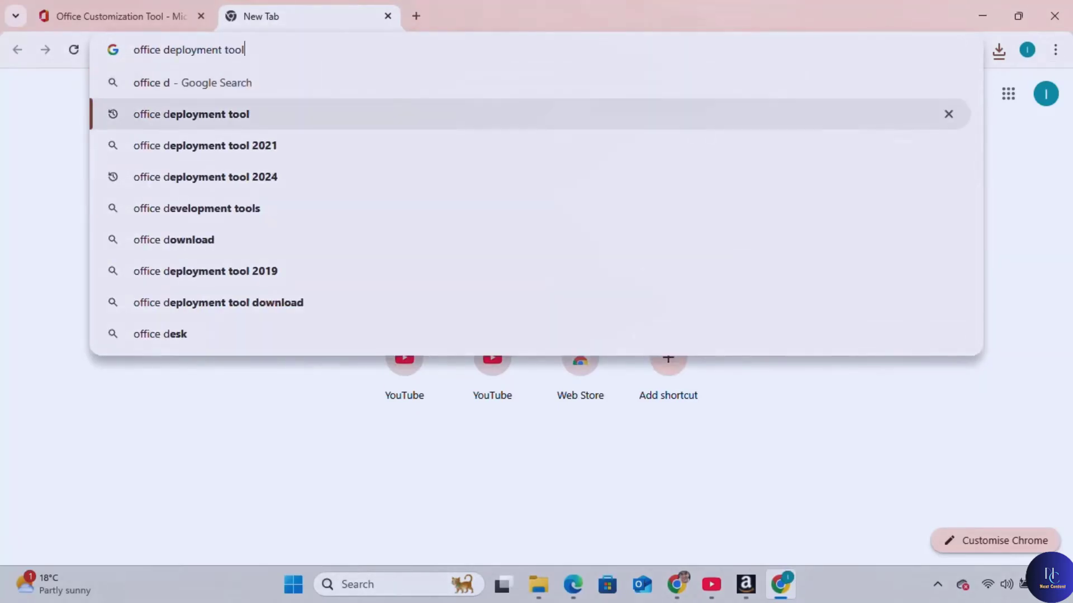
key("Return")
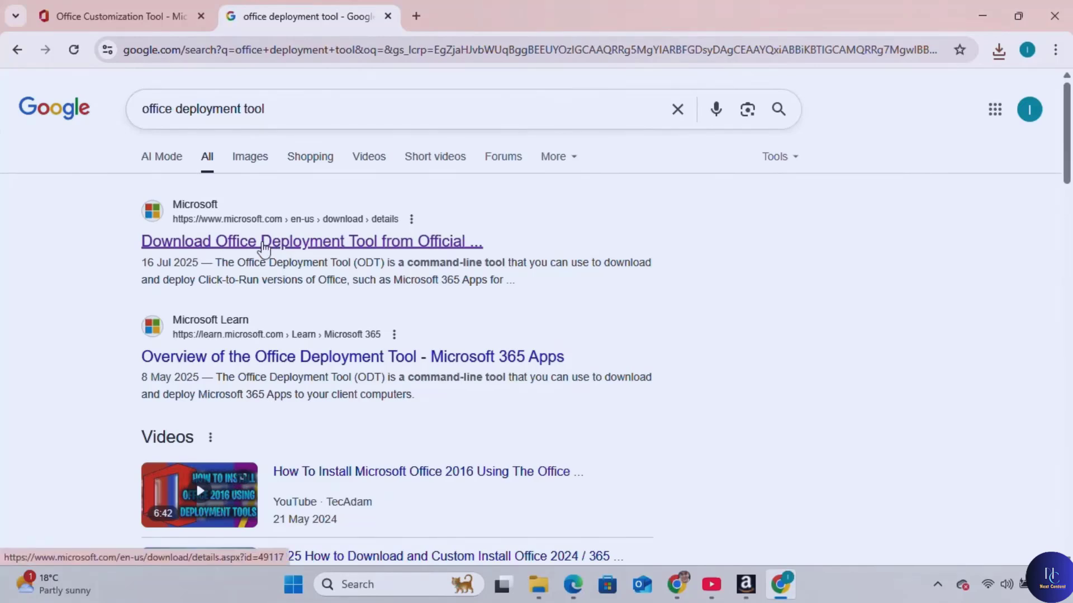
- Open the official Office Deployment Tool download page from the search results and download the English version
left_click(263, 244)
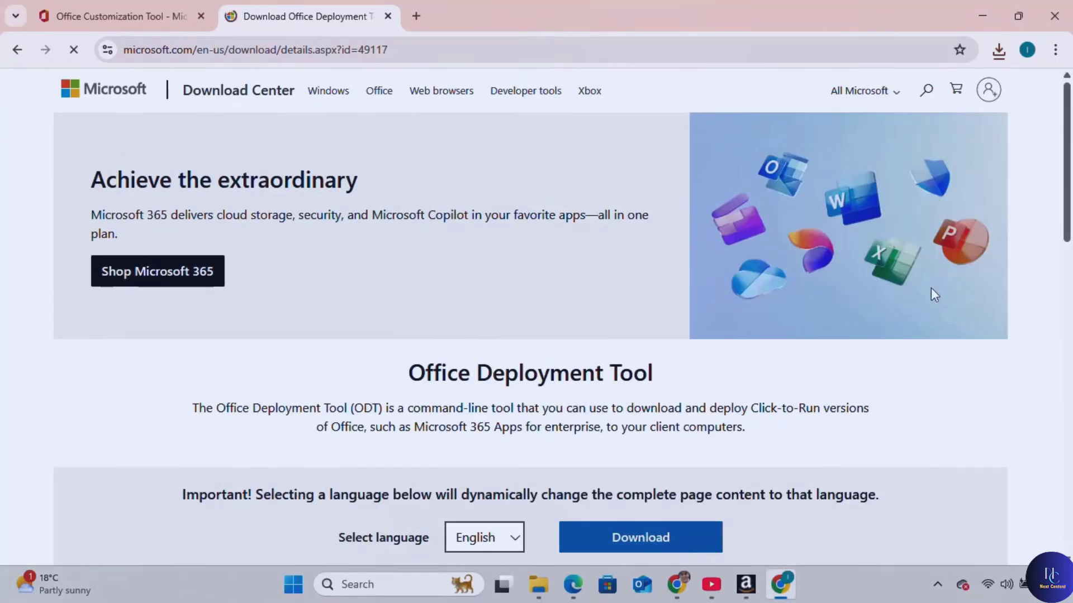
scroll(531, 335, "down", 5)
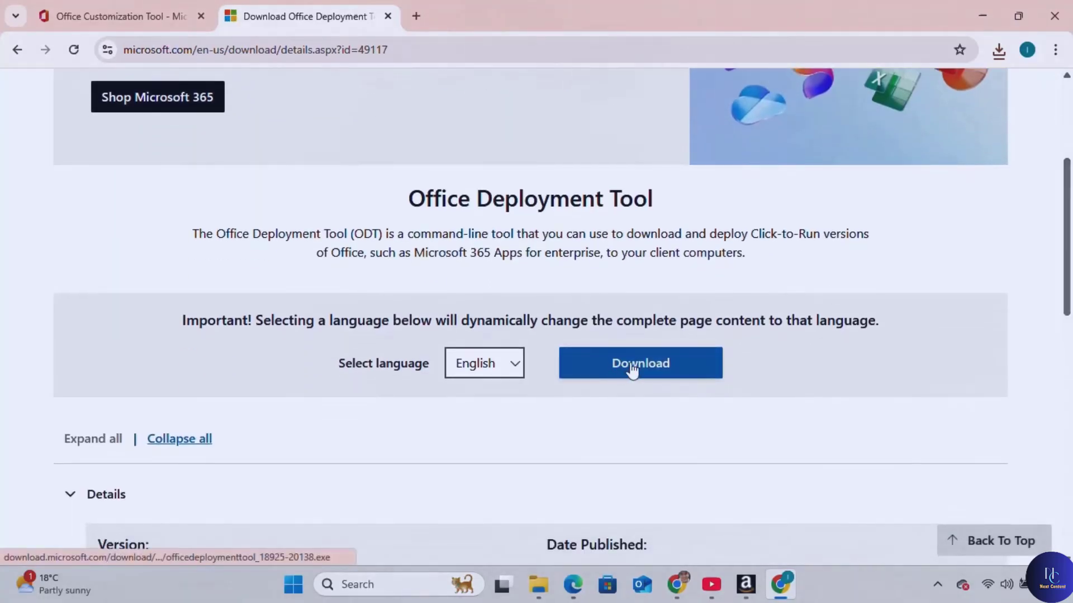
left_click(632, 370)
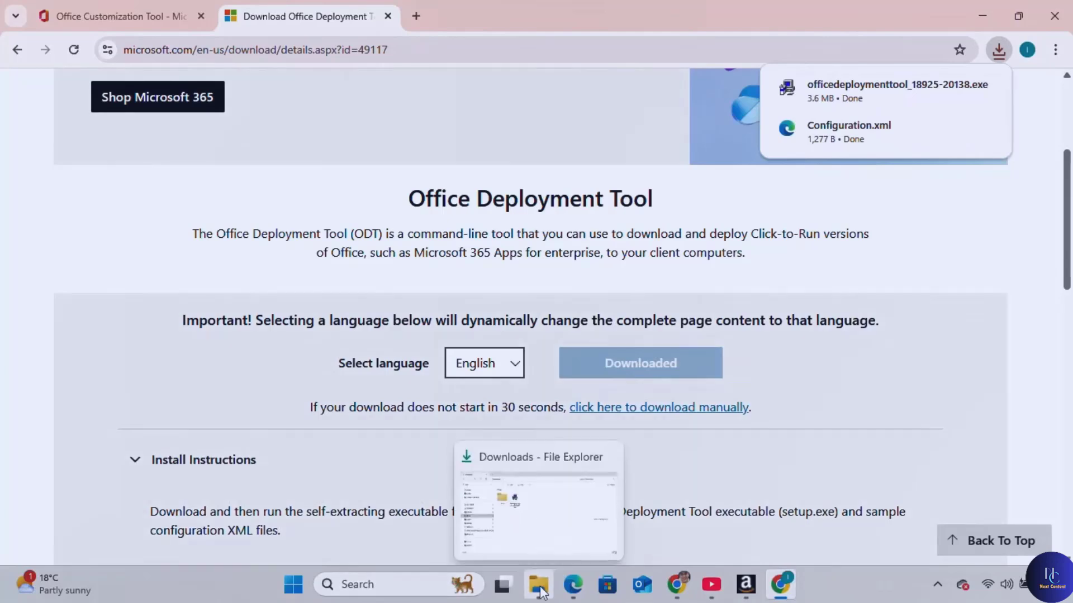
- Run the downloaded Office Deployment Tool from Downloads, accept the license terms and extract its files into the Downloads folder
left_click(539, 587)
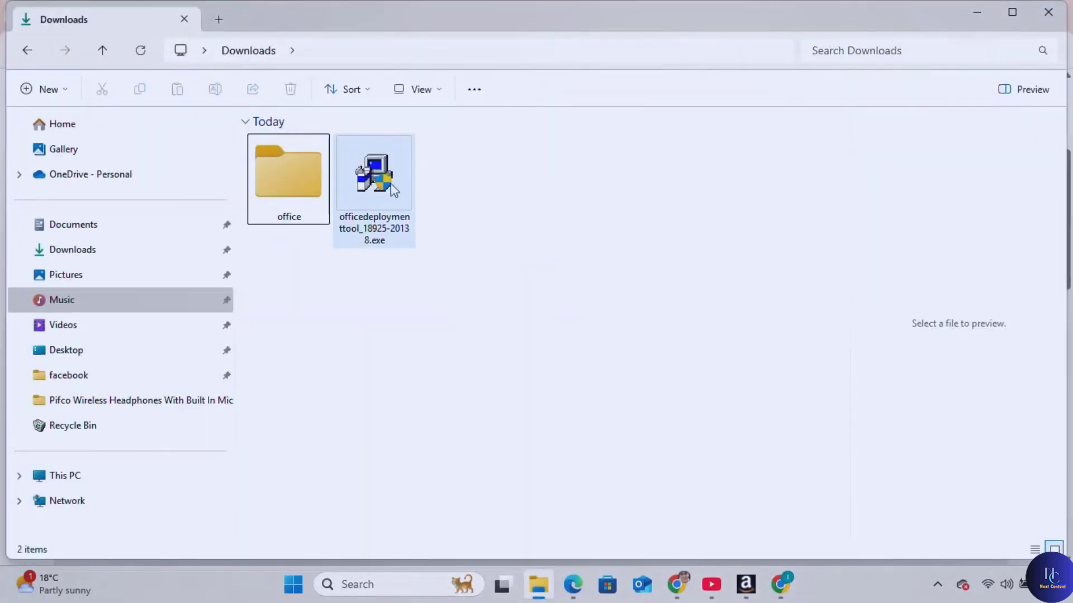
double_click(391, 181)
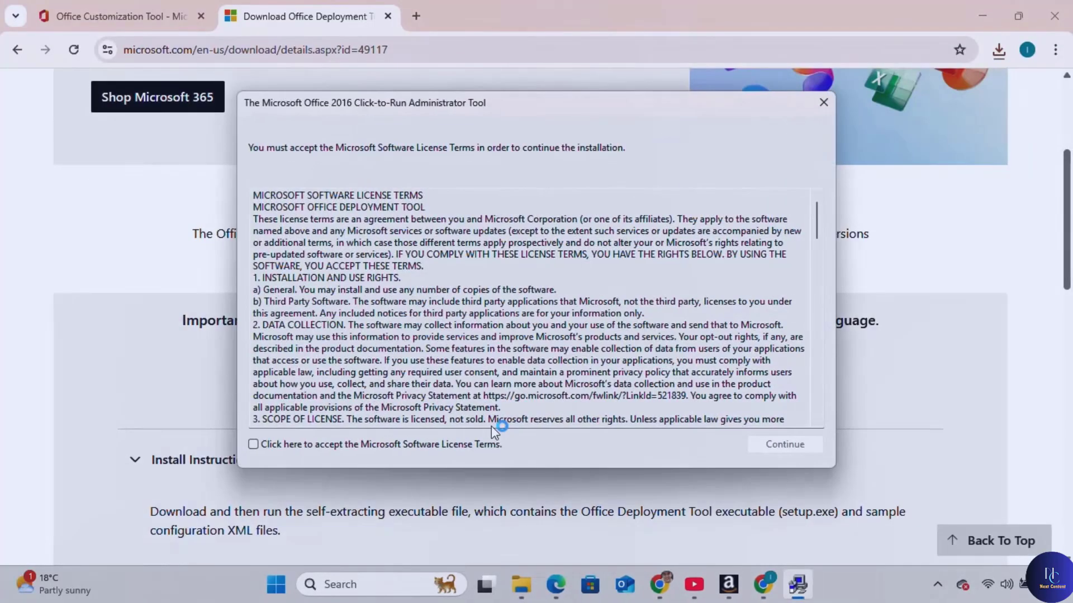
left_click(298, 445)
left_click(782, 444)
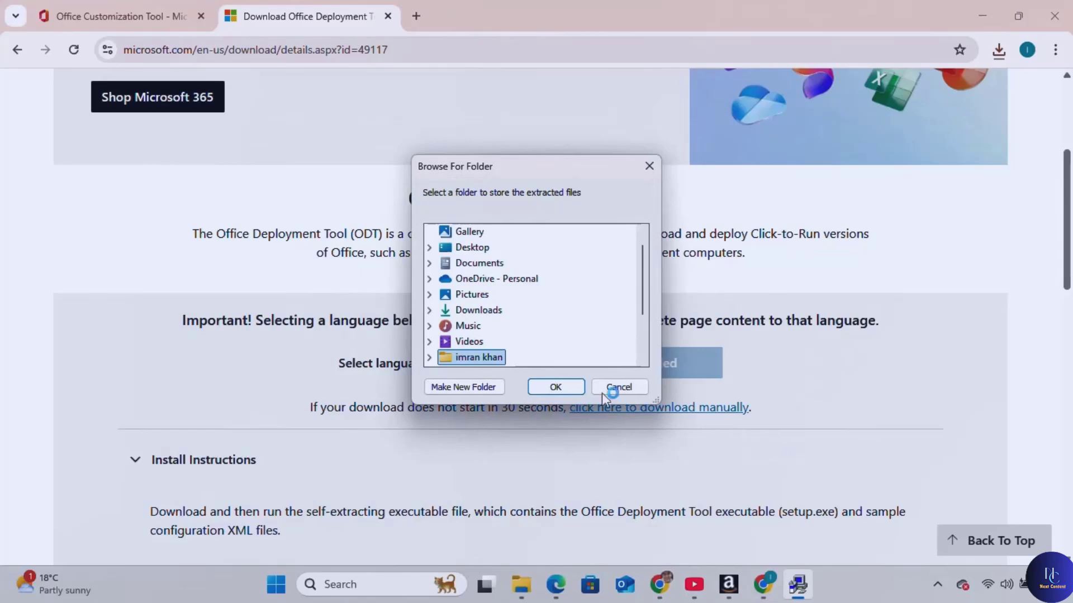
left_click(483, 311)
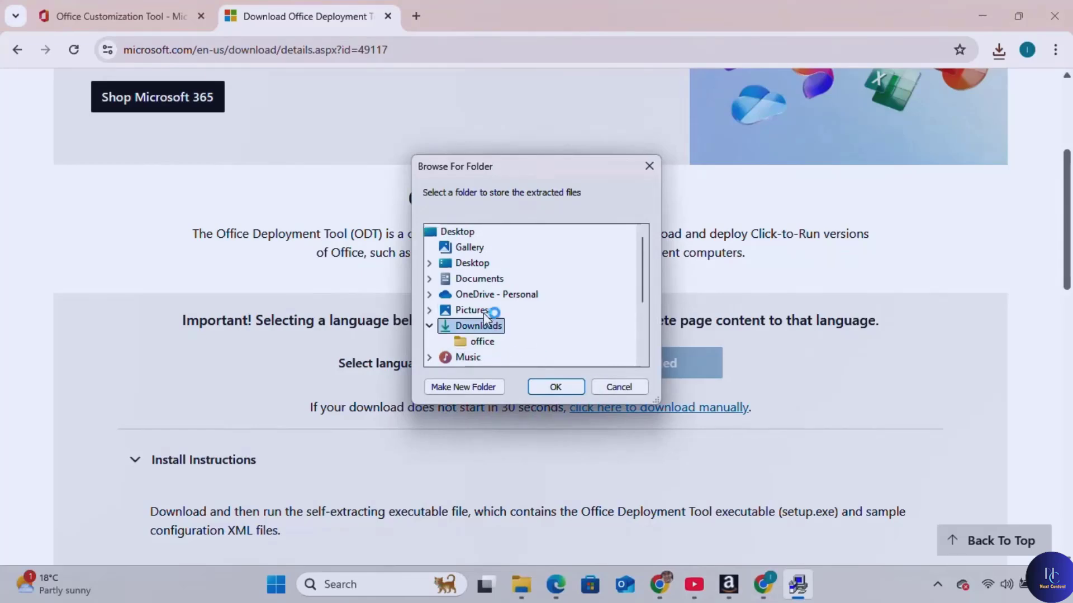
left_click(544, 384)
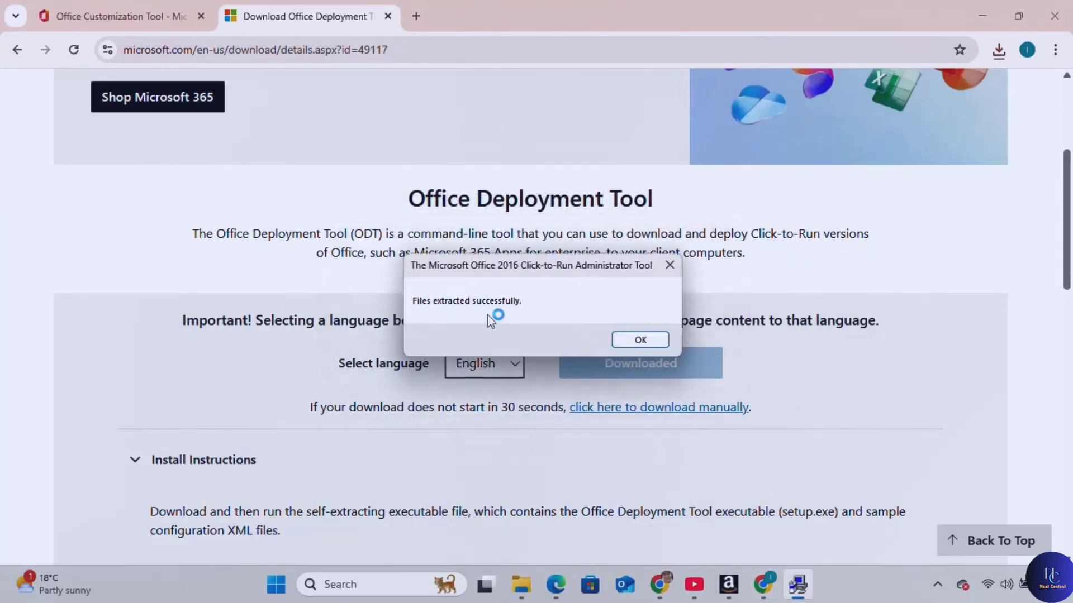
left_click(647, 342)
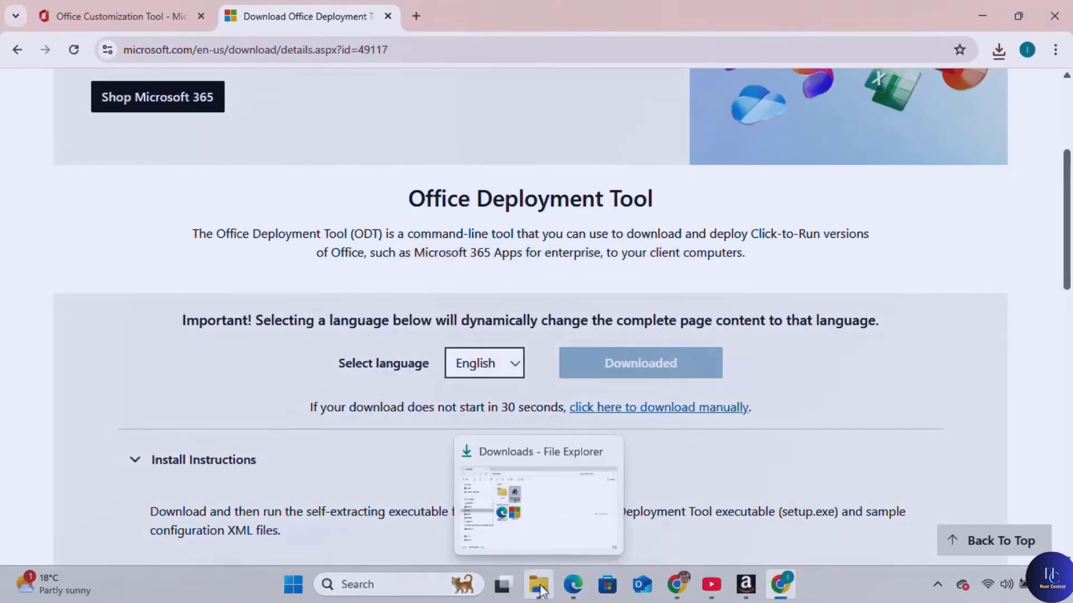
- Switch to File Explorer and move the extracted setup.exe from Downloads into the office folder
left_click(540, 589)
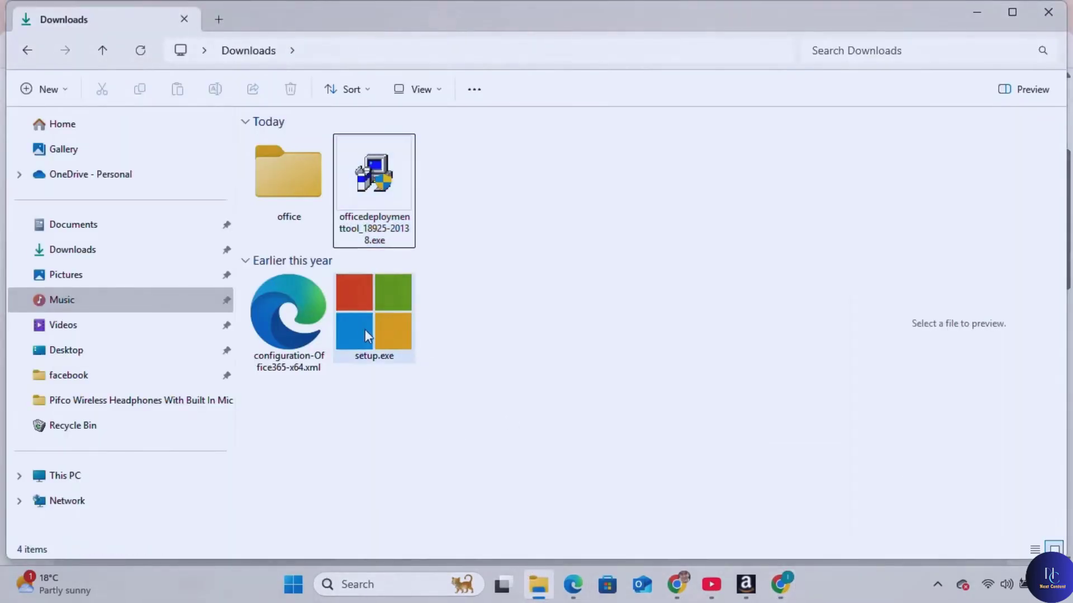
left_click(383, 334)
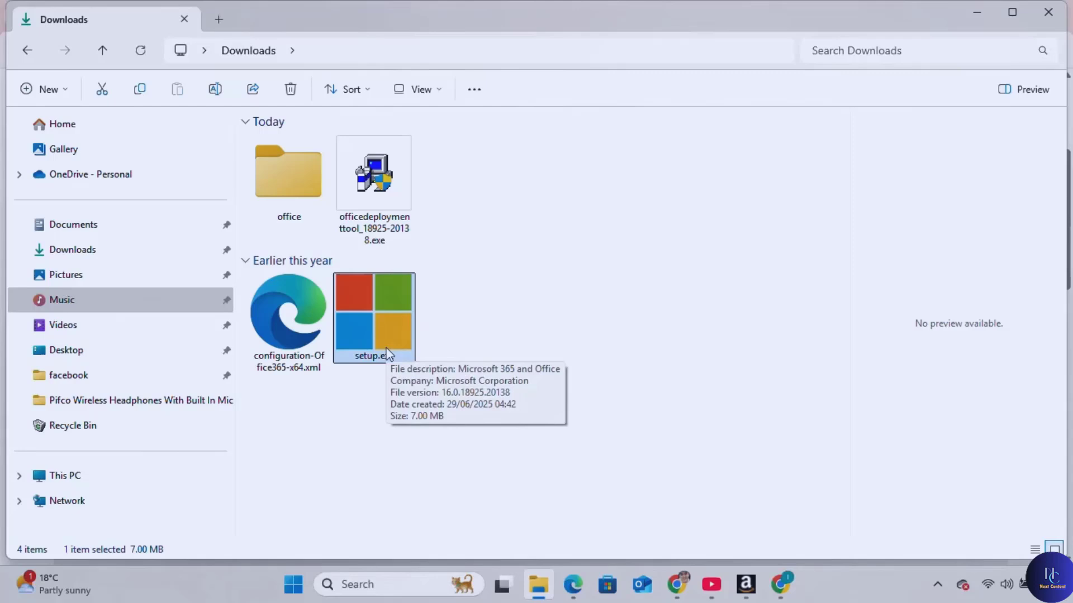
left_click_drag(388, 353, 296, 203)
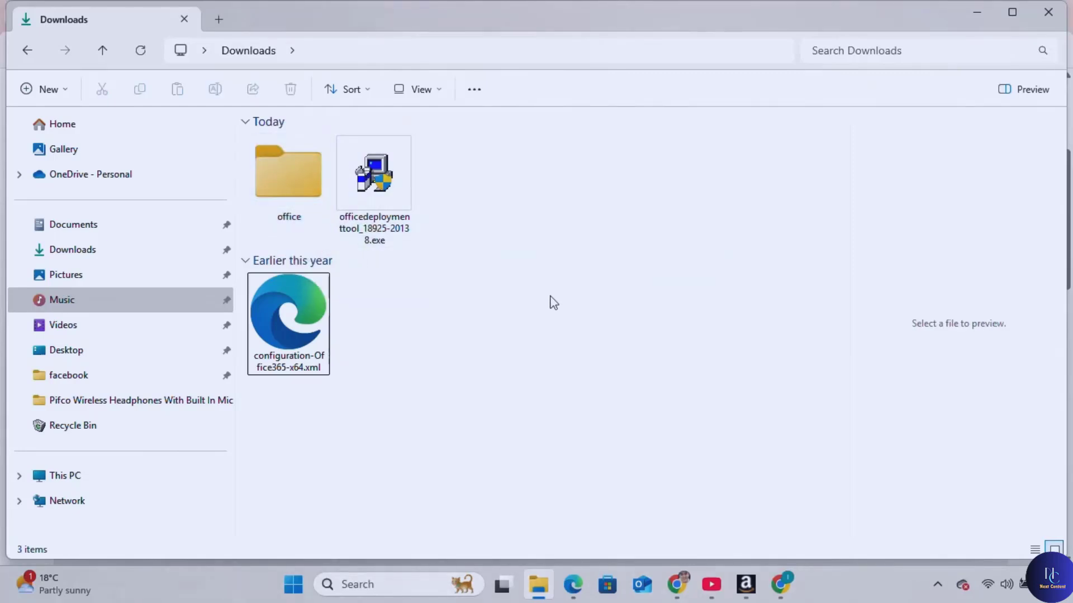
- Open the office folder in Downloads and copy its full folder path
double_click(298, 168)
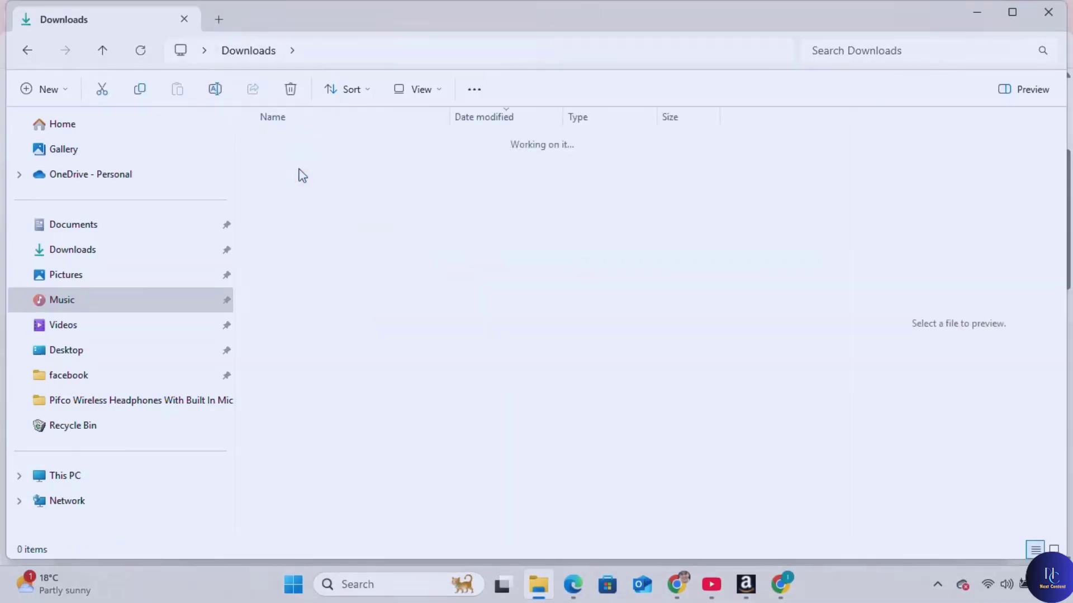
left_click(540, 52)
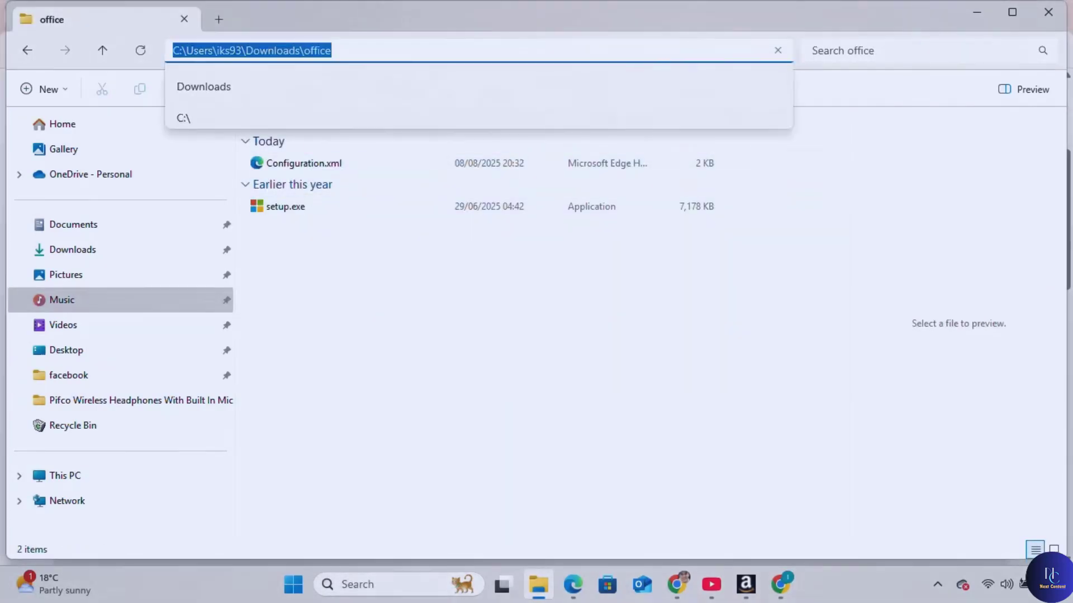
right_click(308, 52)
left_click(351, 90)
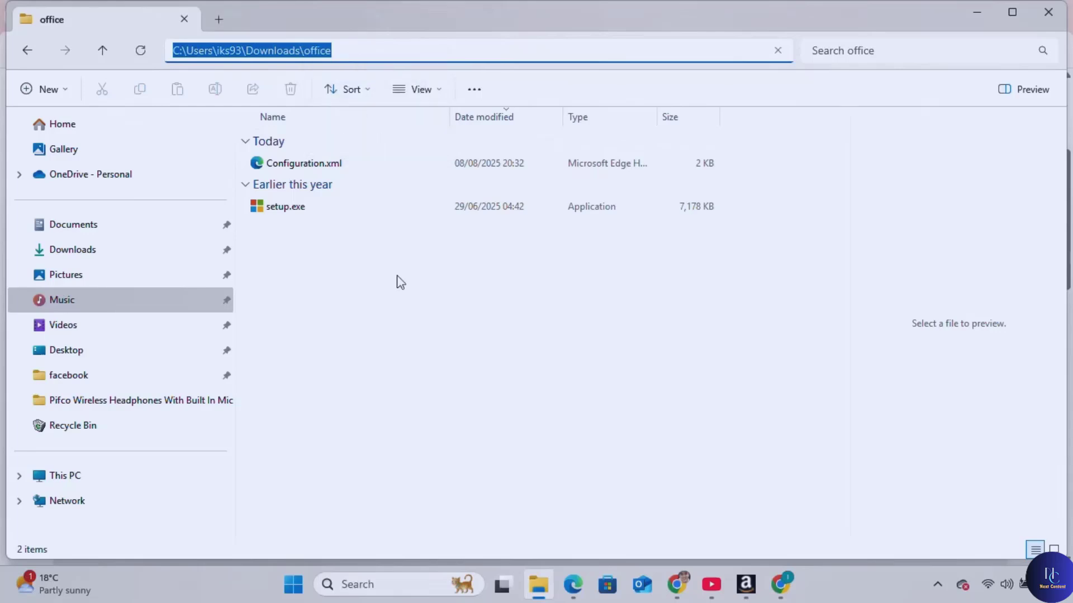
left_click(452, 410)
- Open Command Prompt as administrator, change its directory to the copied office folder path and minimize the window
key("super+s")
type("cmd")
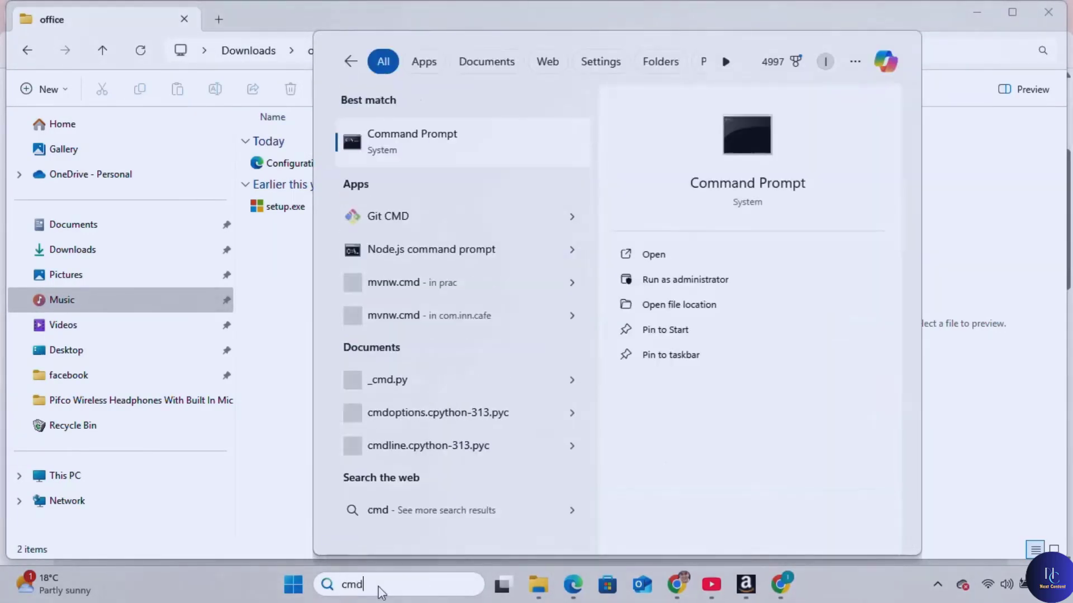
right_click(425, 143)
left_click(494, 162)
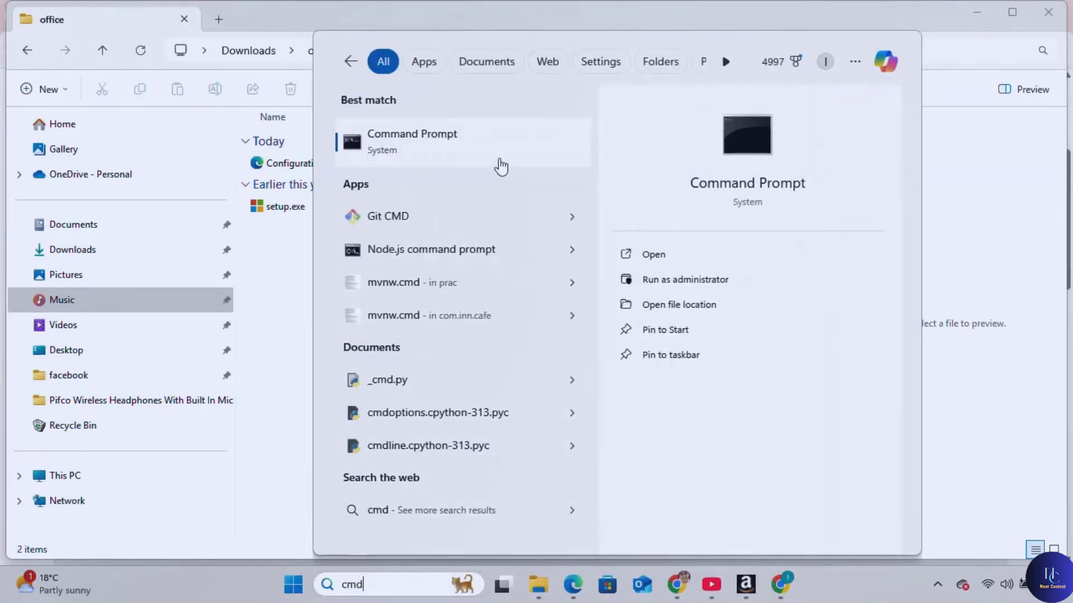
type("cd")
key("ctrl+v")
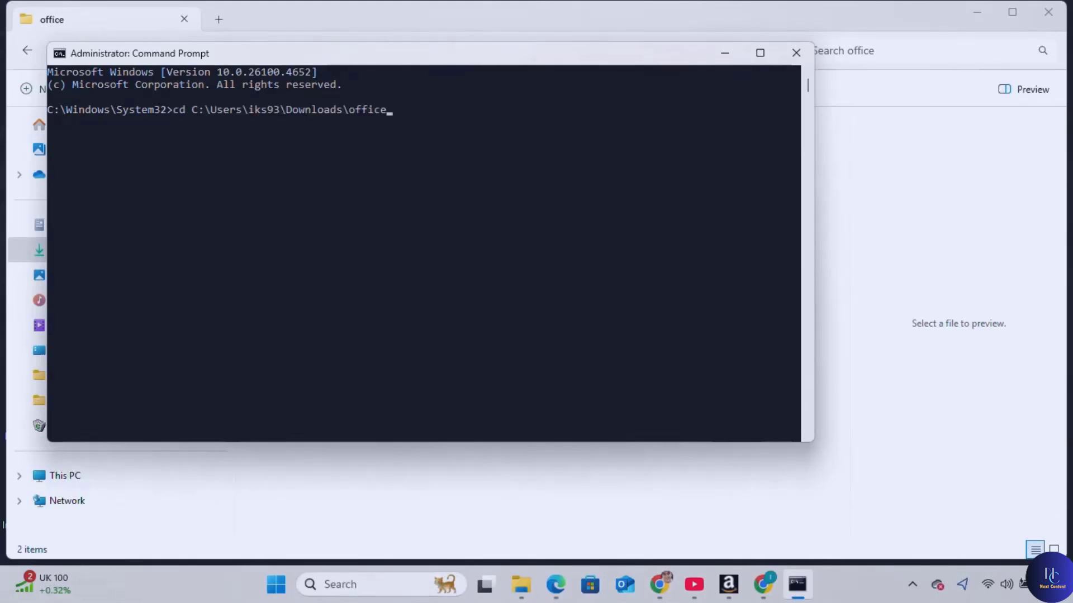
key("Return")
left_click(725, 53)
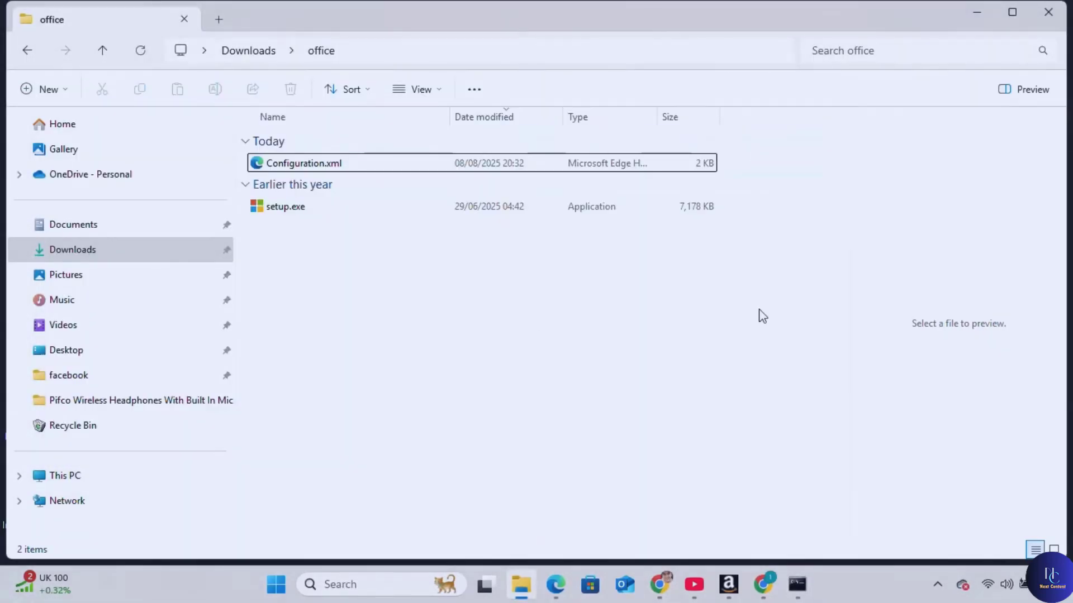
- In a new Chrome tab, search Google for "office deployment tool 2024" and open Microsoft Learn's Deploy Office LTSC 2024 article
left_click(764, 585)
left_click(416, 17)
left_click(402, 61)
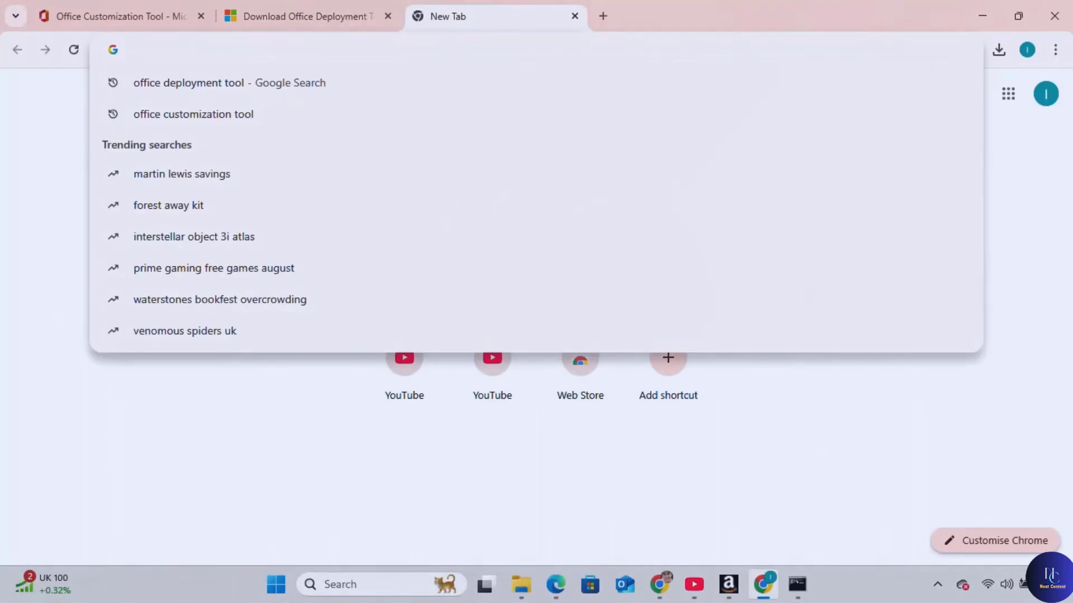
type("office")
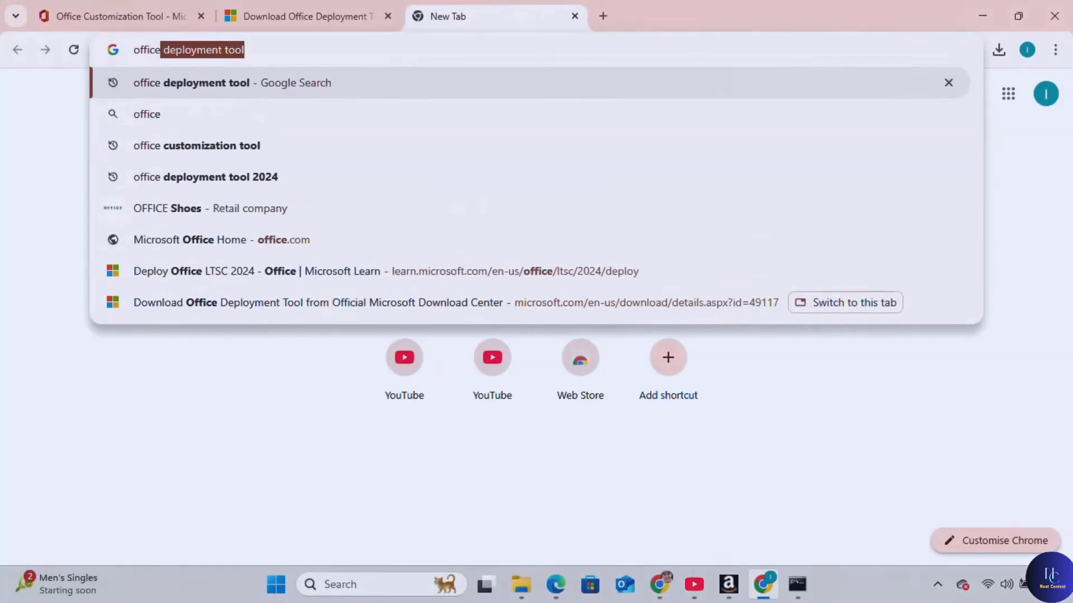
key("Right")
key("Down")
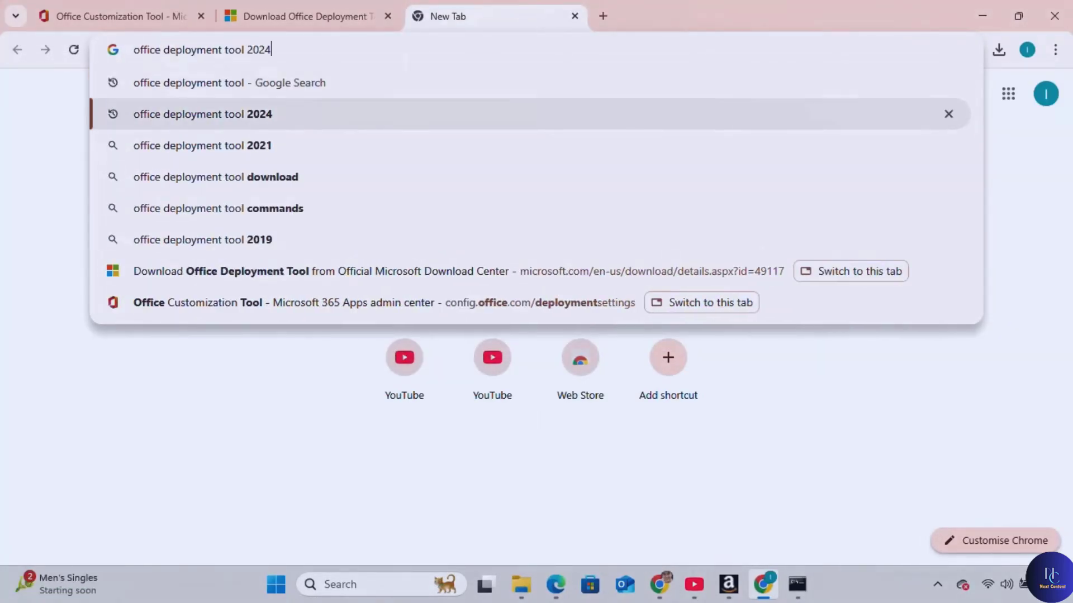
left_click(255, 114)
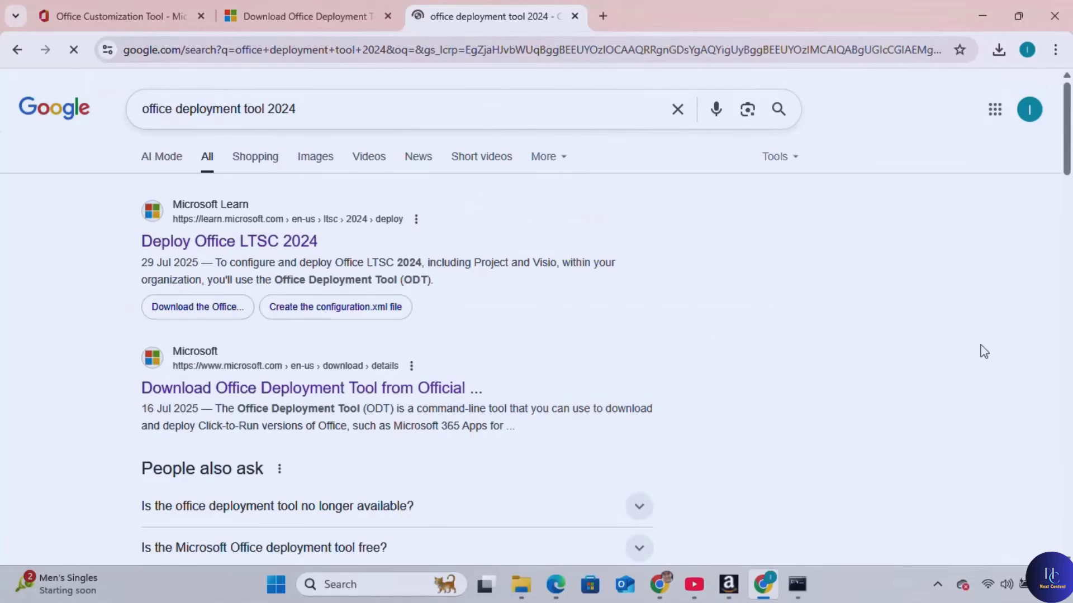
left_click(218, 250)
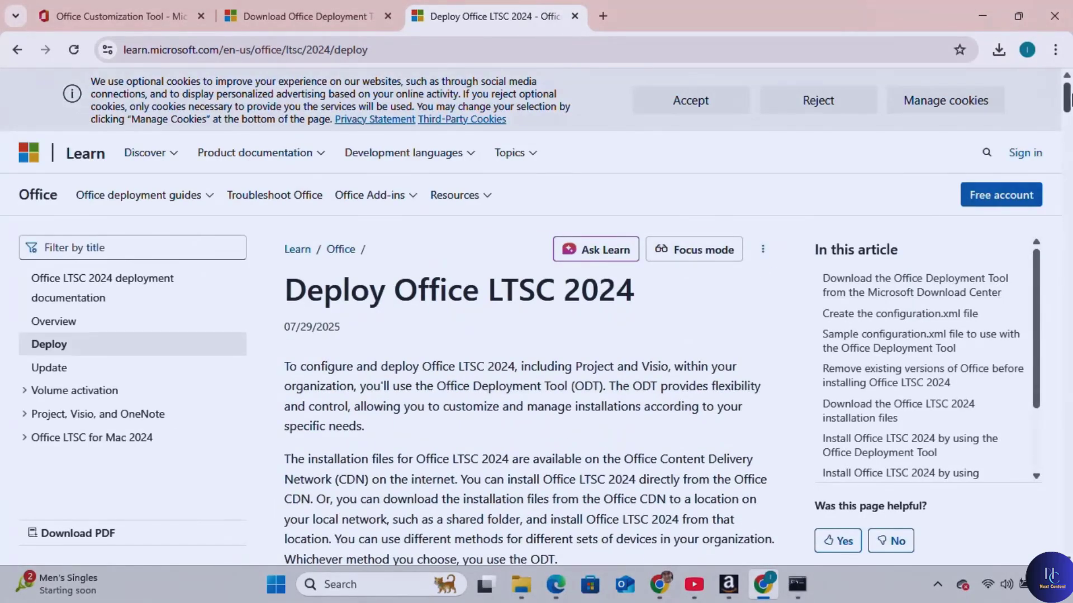
- Copy the setup /configure configuration.xml command from the article's section on installing Office LTSC 2024 with the Office Deployment Tool
left_click_drag(1069, 96, 1068, 396)
left_click_drag(571, 196, 385, 134)
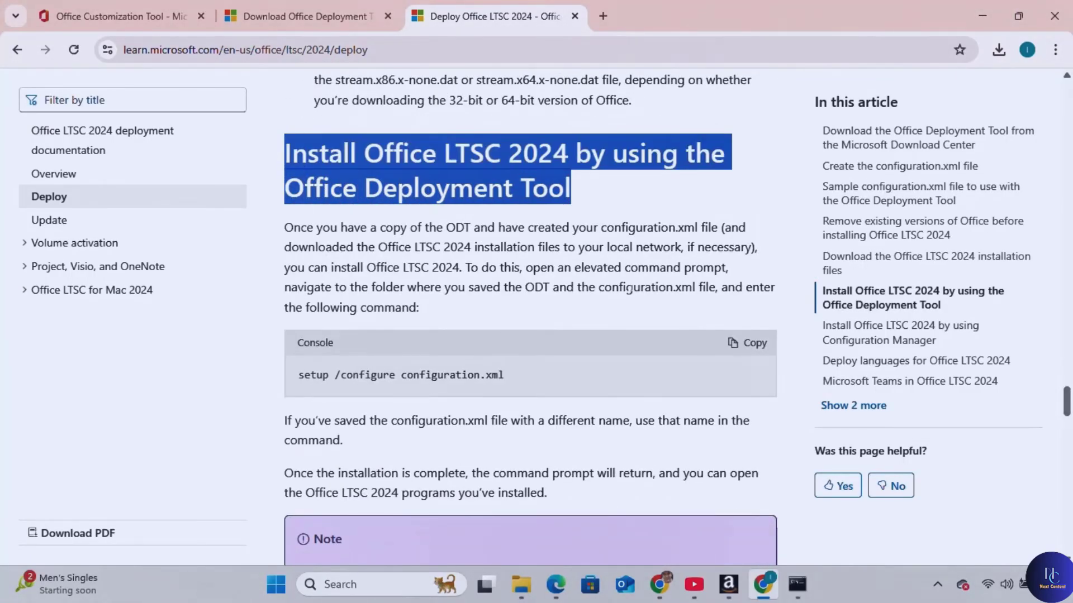
left_click(758, 352)
- Run setup /configure configuration.xml in the administrator Command Prompt to install Office, and close the installer when it finishes
left_click(797, 585)
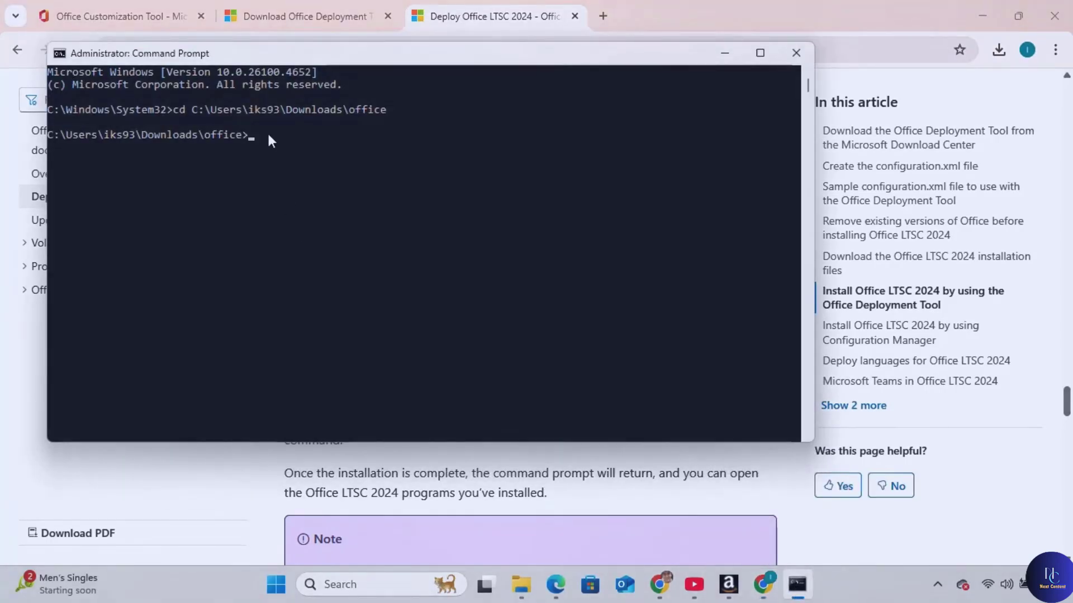
key("ctrl+v")
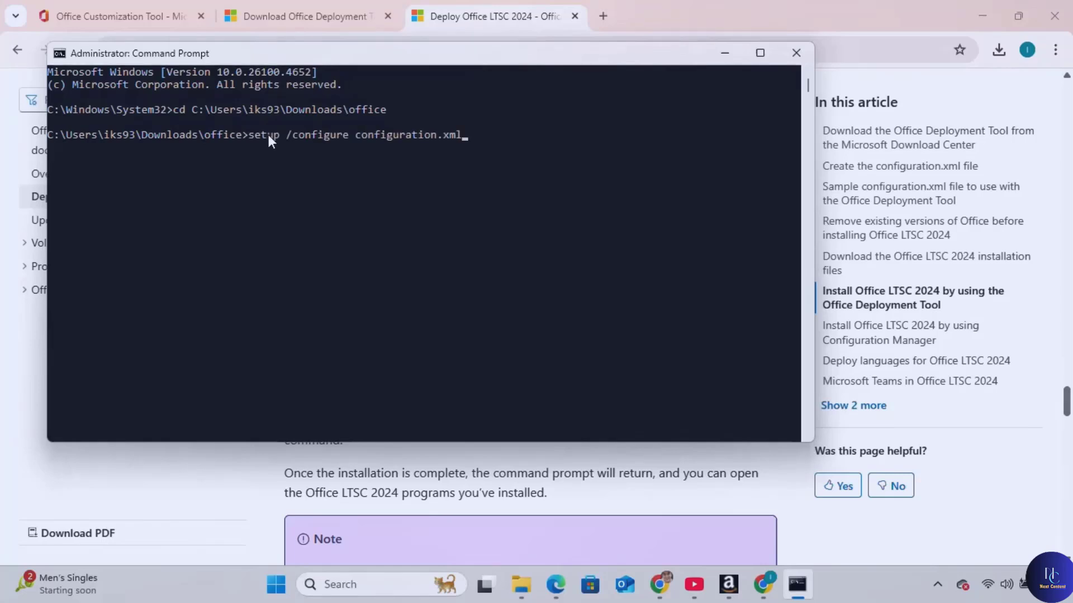
key("Return")
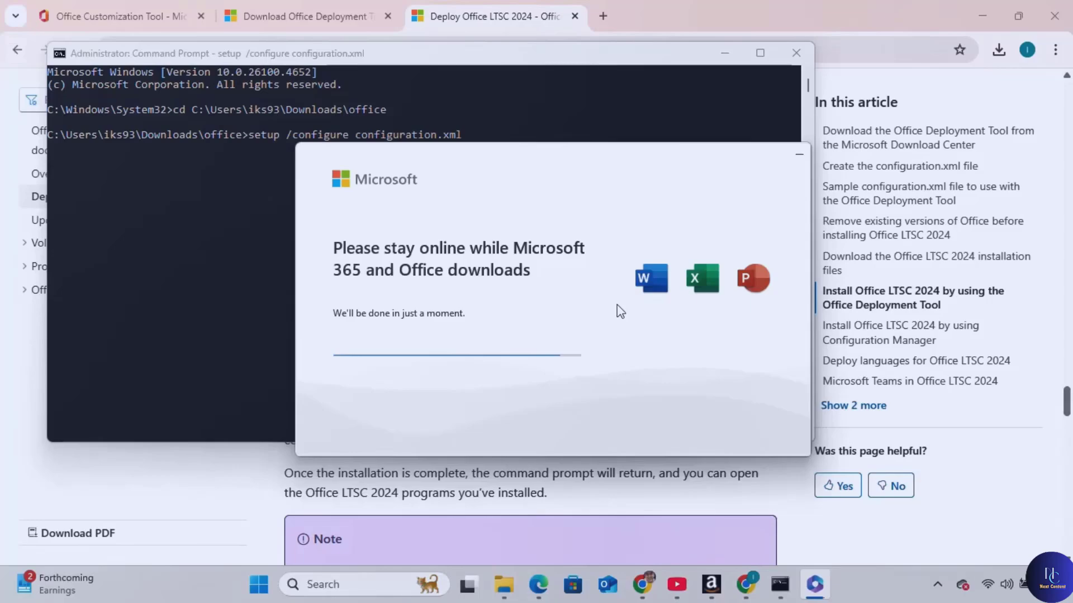
left_click(357, 347)
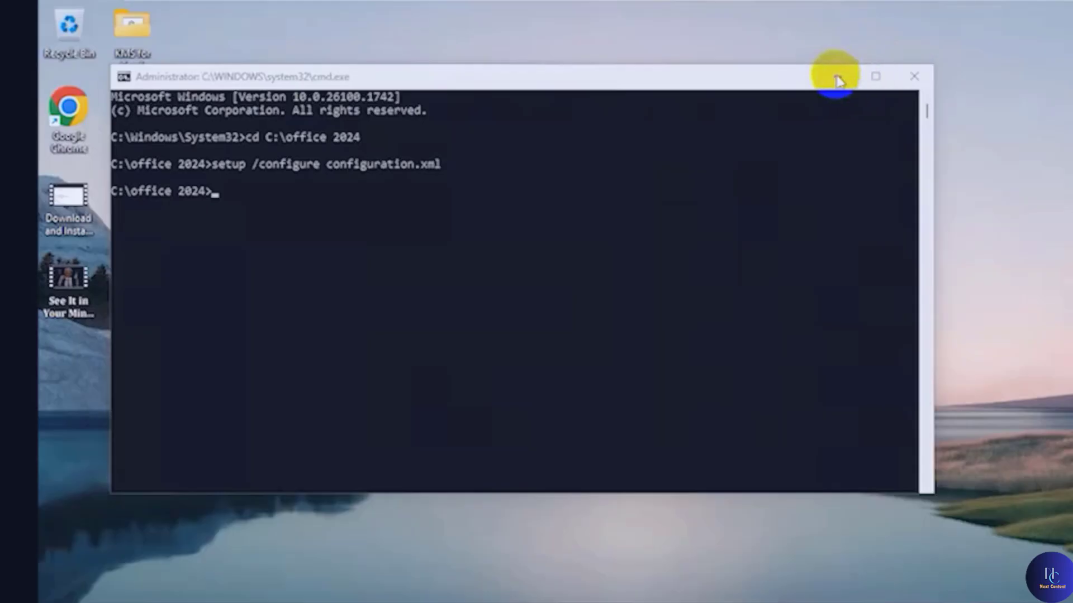
- Minimize Command Prompt, launch Word from the Windows search and create a blank document
left_click(834, 75)
key("super")
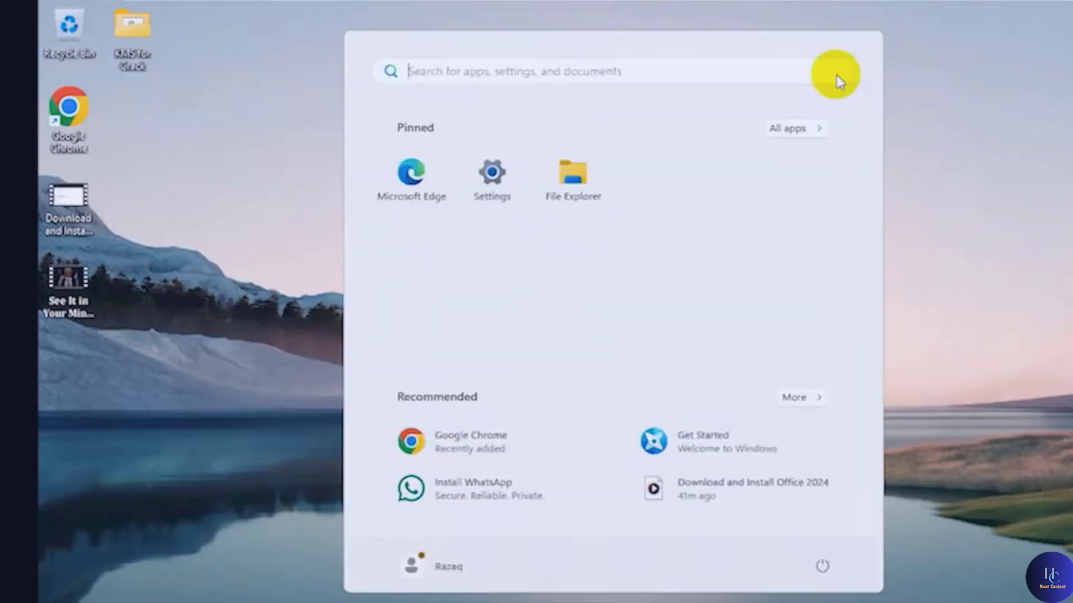
type("word")
key("Return")
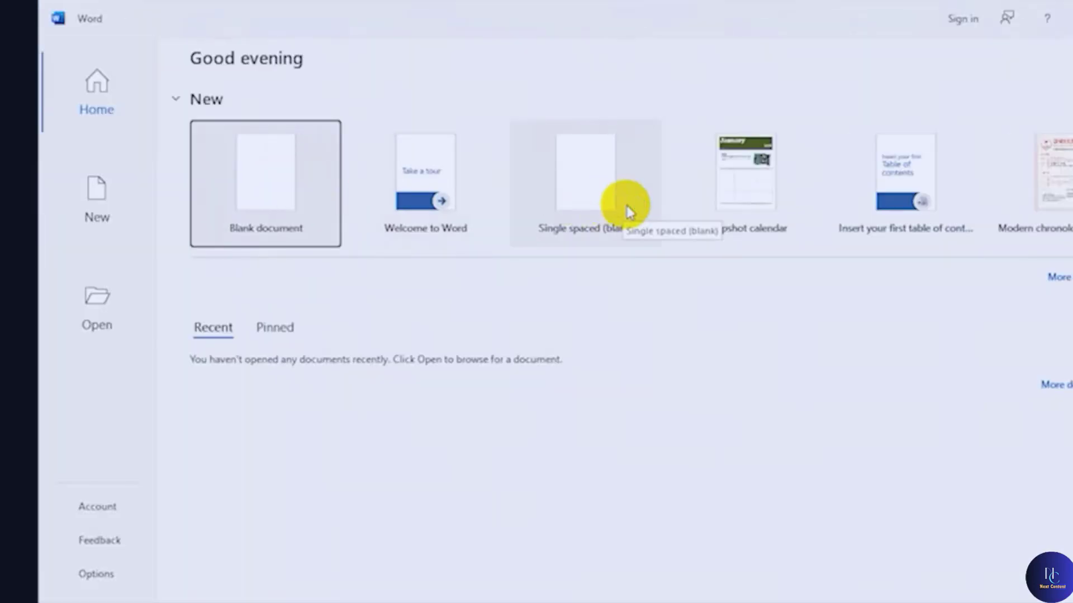
left_click(270, 167)
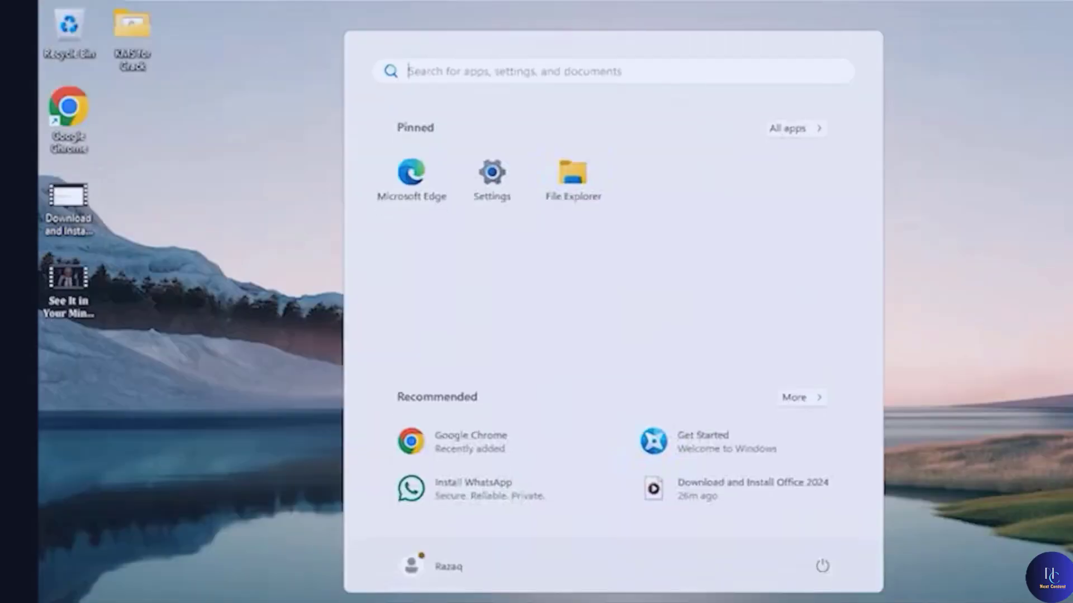
- Launch Excel from the Windows search
type("excel")
key("Return")
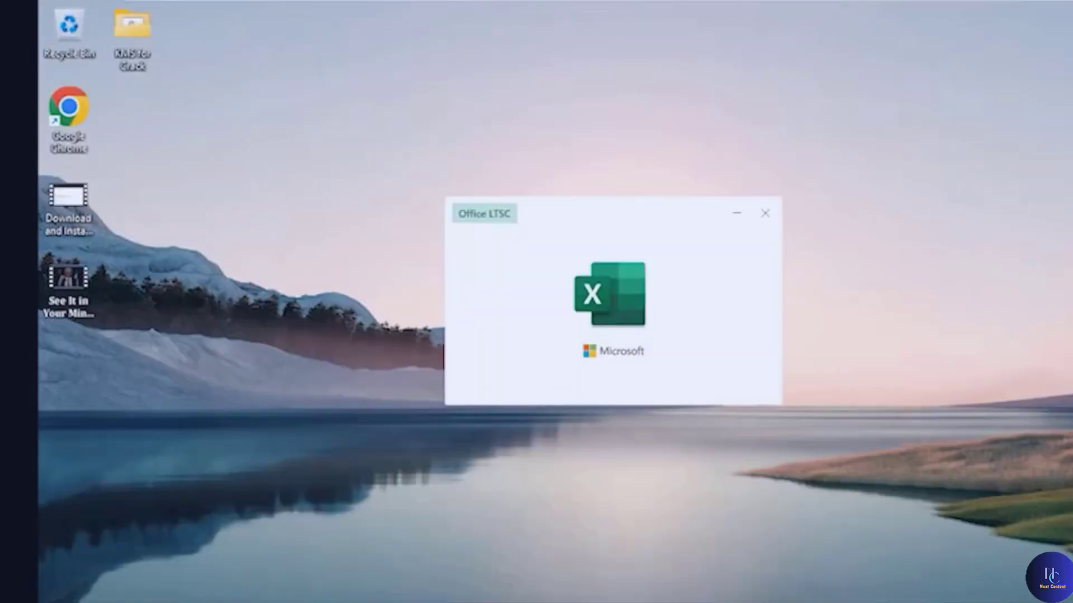